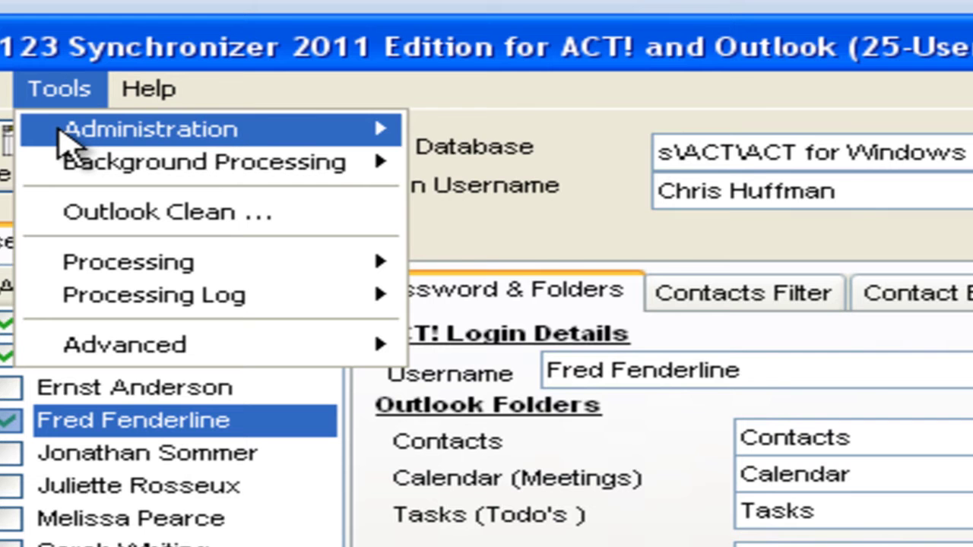
Add a custom user named "Sales 1 Custom" to the user list.
mouse_move(541, 121)
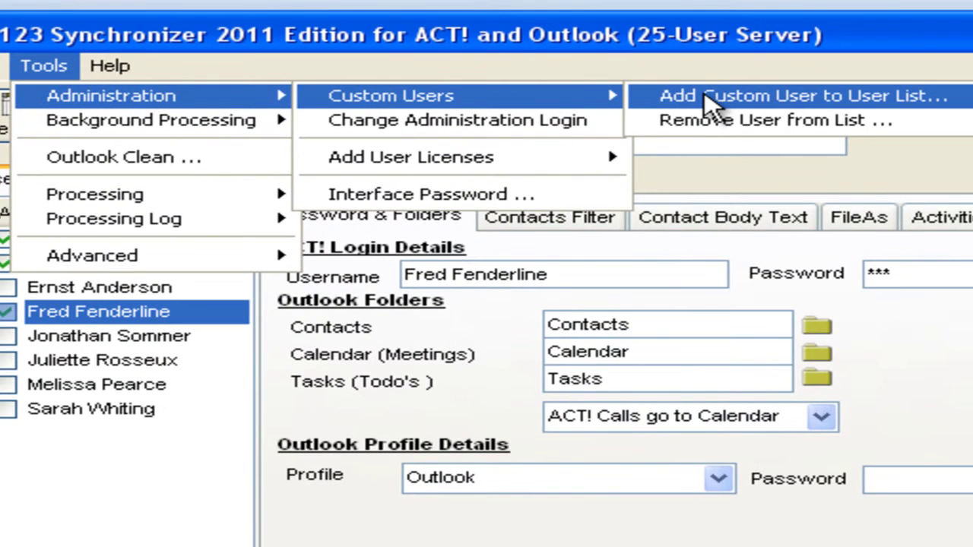
left_click(707, 103)
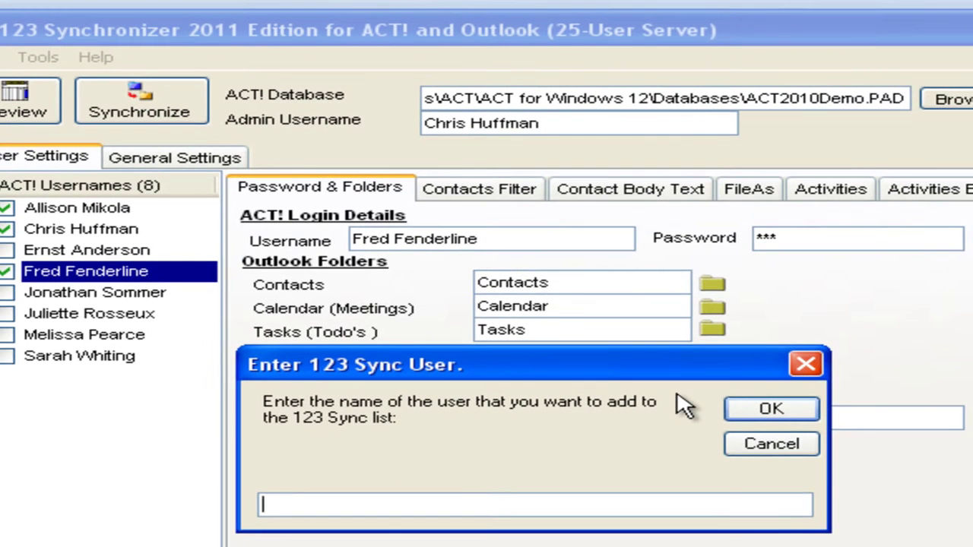
type("Sales 1 Custom")
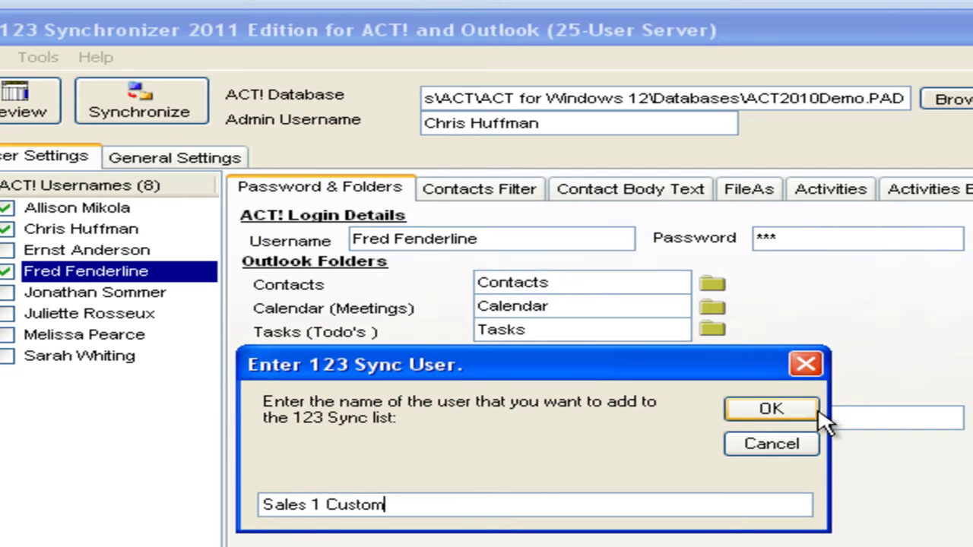
left_click(777, 412)
Add a second sales custom user named "Sales 2 Custom" to the user list.
left_click(38, 57)
mouse_move(54, 83)
mouse_move(345, 87)
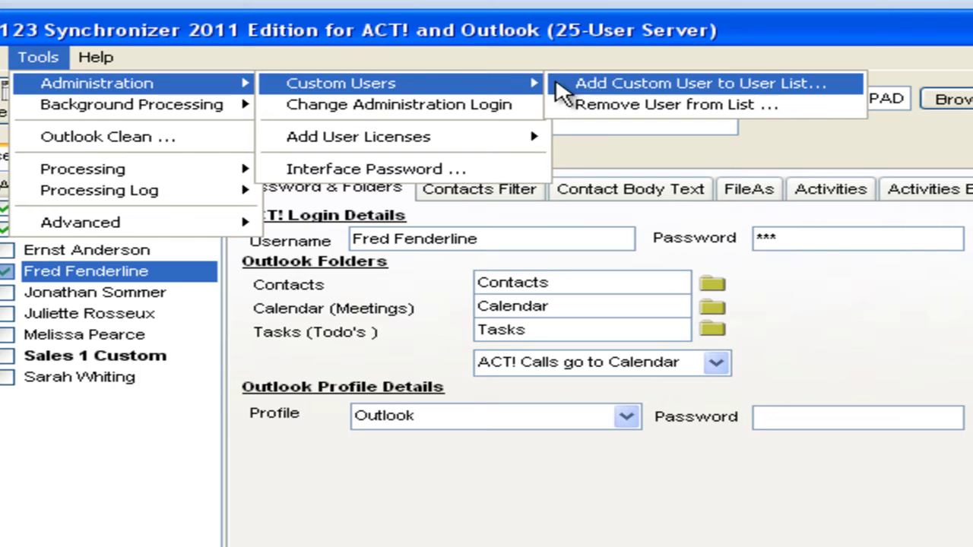
left_click(583, 83)
type("Sale")
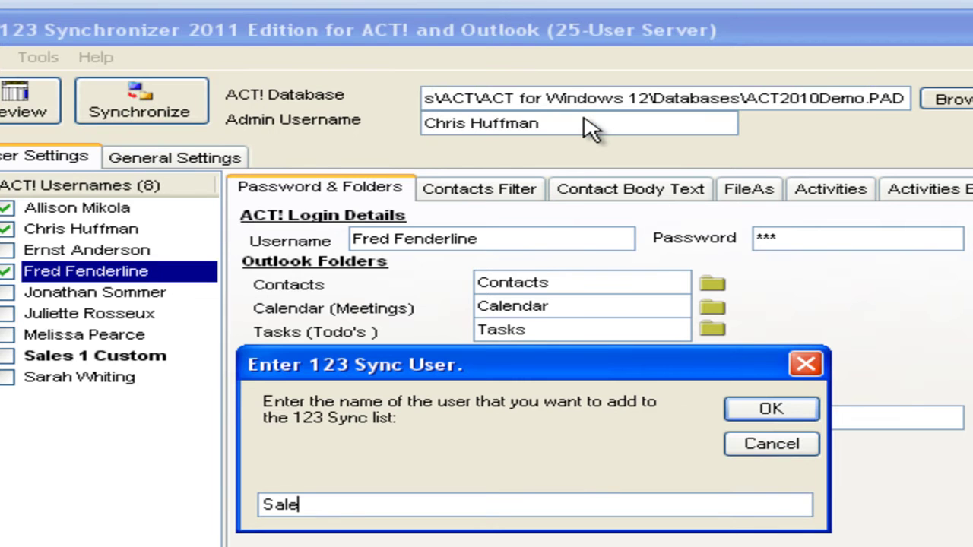
type("s 2 Custom")
left_click(770, 408)
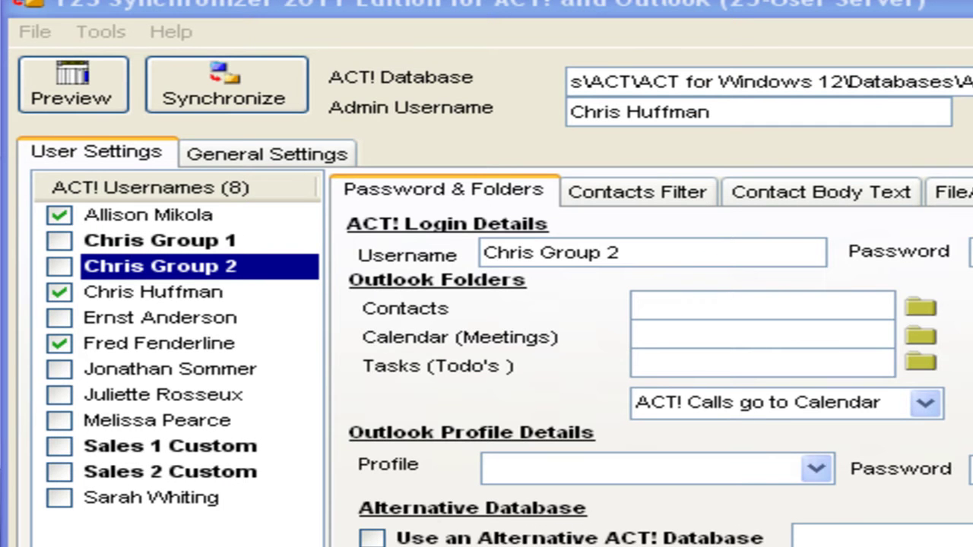
Look through the settings of the two Group and two Sales custom users in the user list.
left_click(192, 248)
left_click(191, 265)
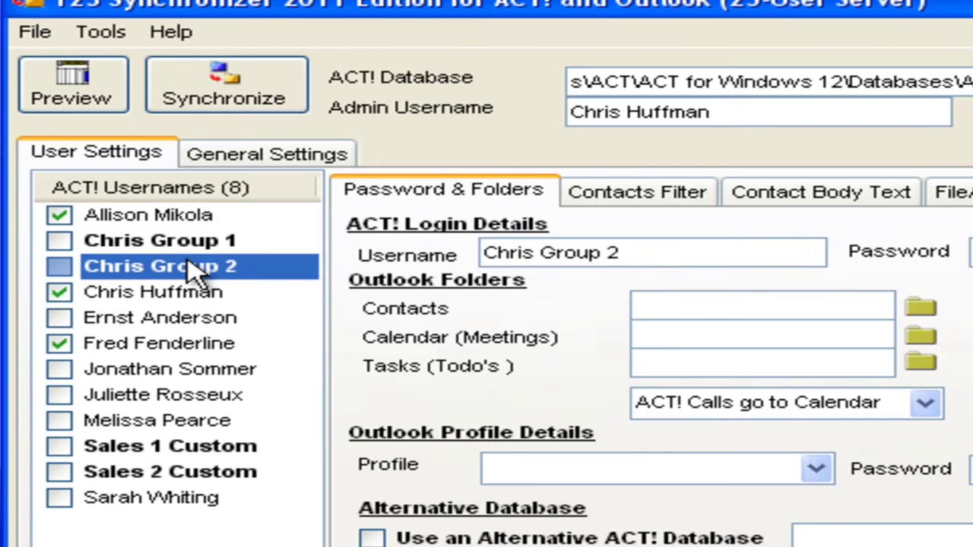
left_click(193, 450)
left_click(194, 475)
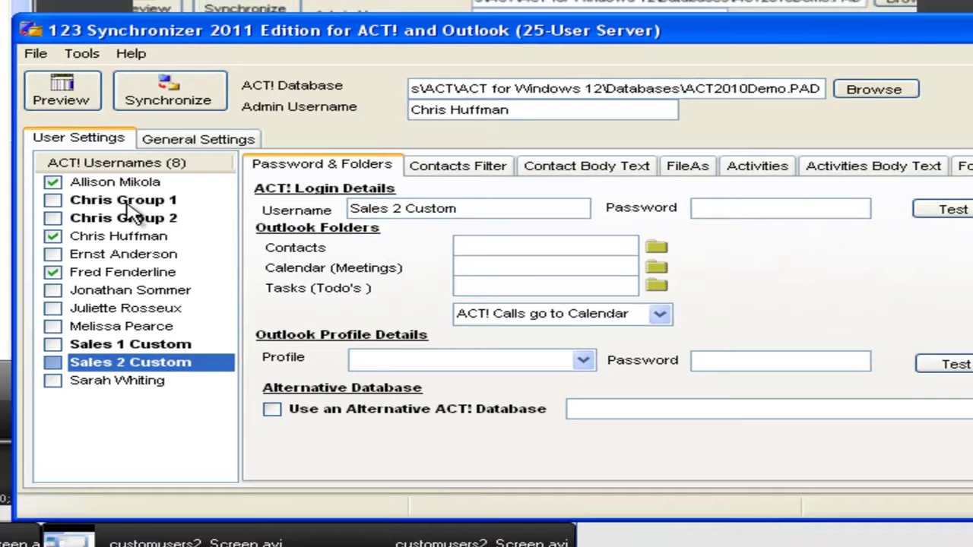
Set the Group 1 custom user's ACT! login to the admin user's name, enter the ACT! password, and test the login.
left_click(167, 246)
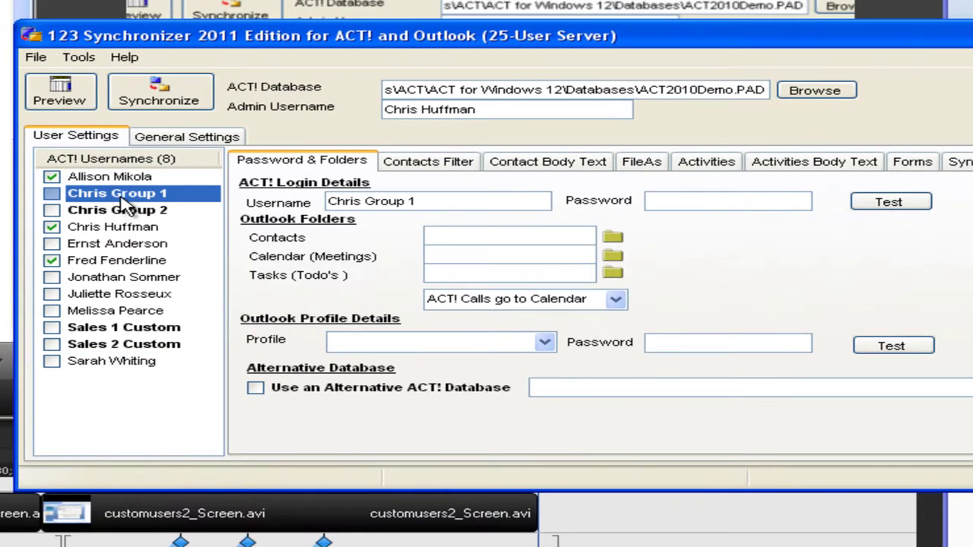
double_click(413, 200)
left_click_drag(396, 201, 278, 201)
key("Delete")
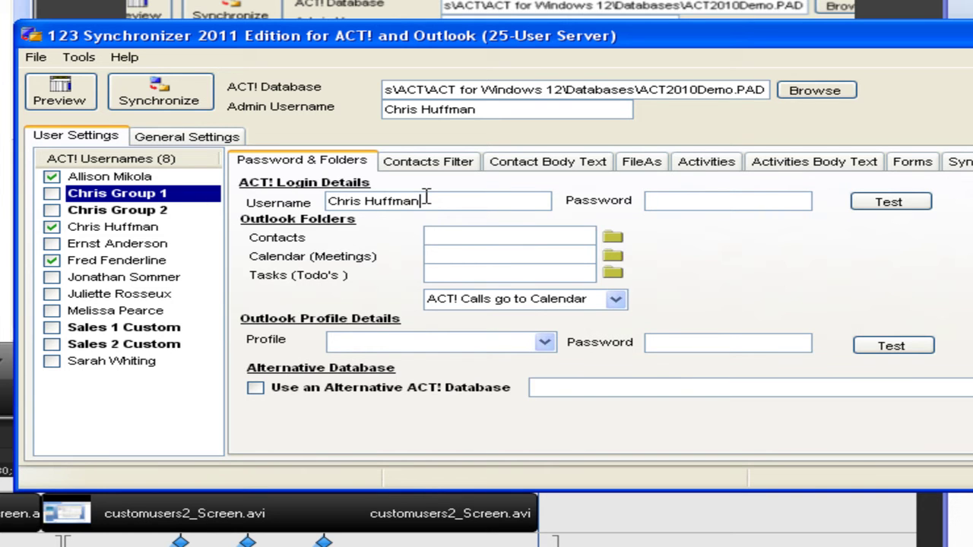
left_click(887, 202)
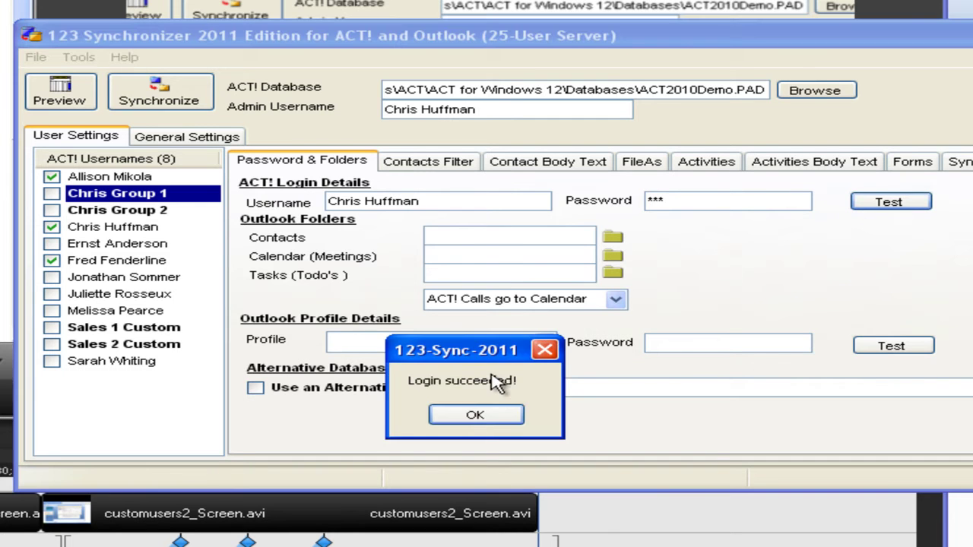
left_click(487, 422)
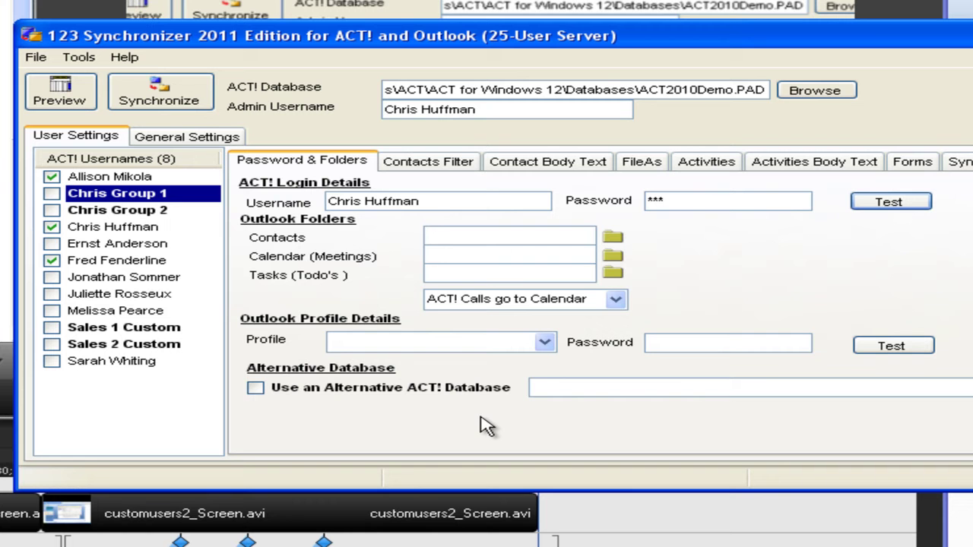
Enable the Group 1 custom user and set its Outlook contacts folder to Contacts under Marketing Folders.
left_click(51, 195)
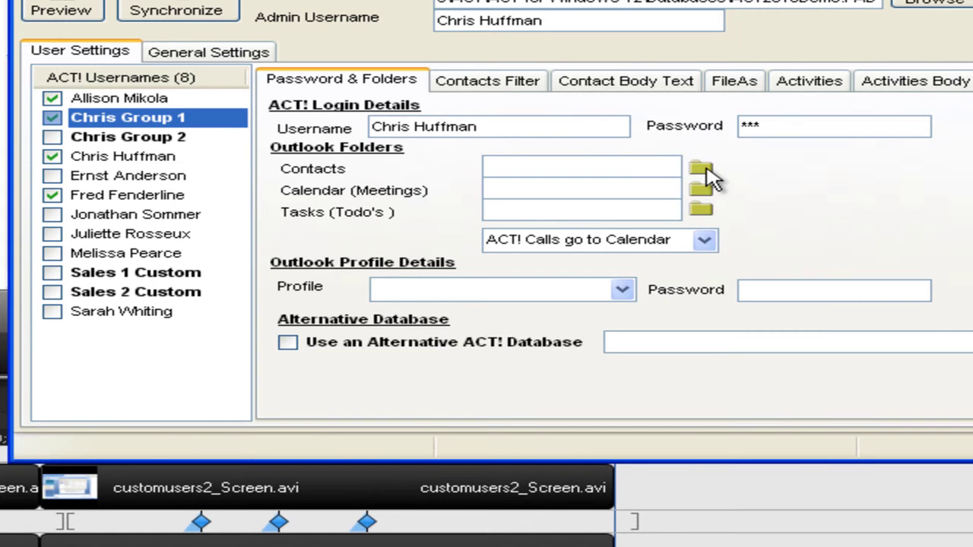
left_click(702, 170)
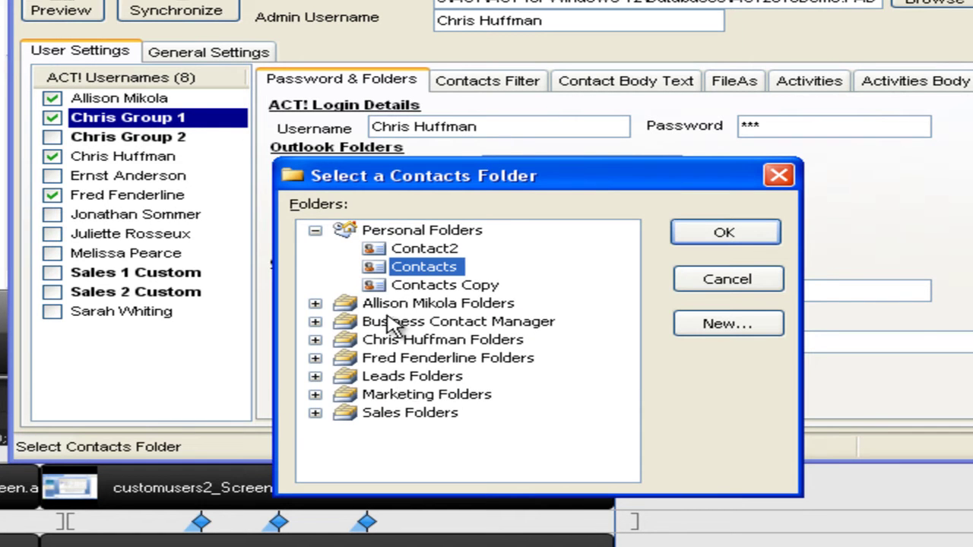
left_click(316, 394)
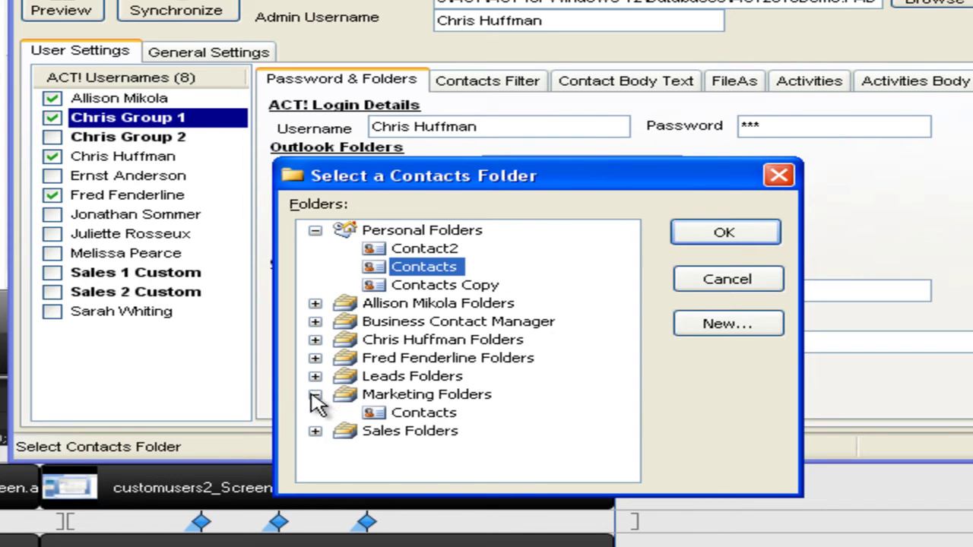
left_click(383, 417)
left_click(703, 237)
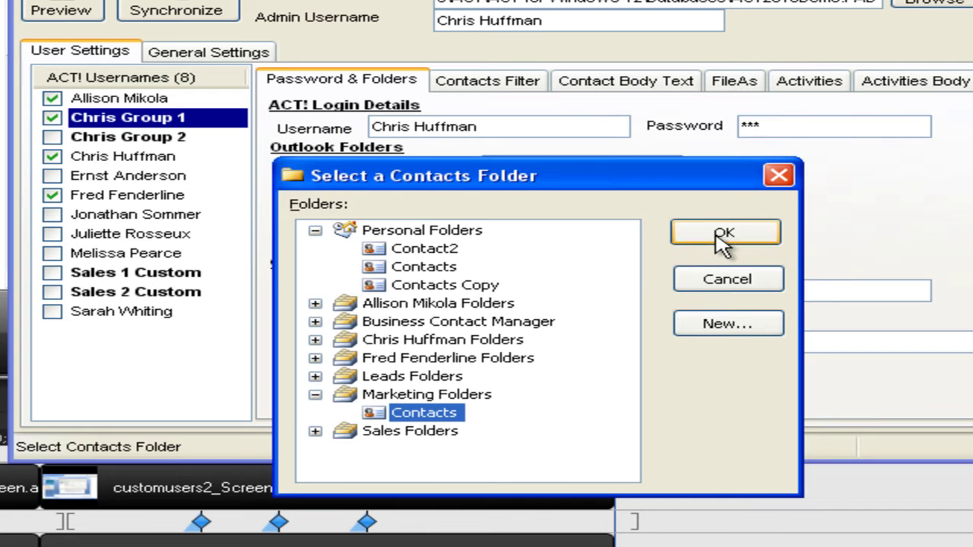
Set the Group 1 custom user's calendar folder to Calendar and tasks folder to Tasks, both under Marketing Folders.
left_click(700, 190)
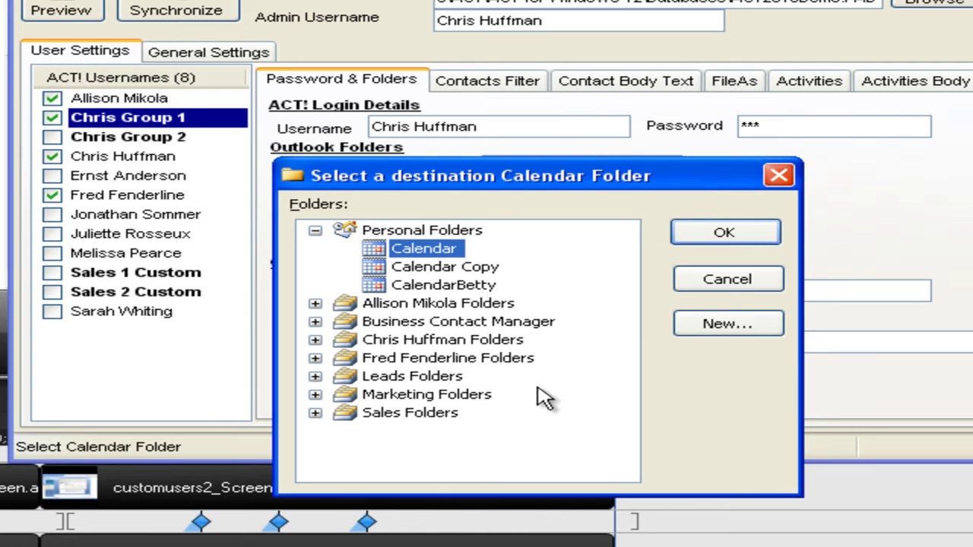
left_click(315, 395)
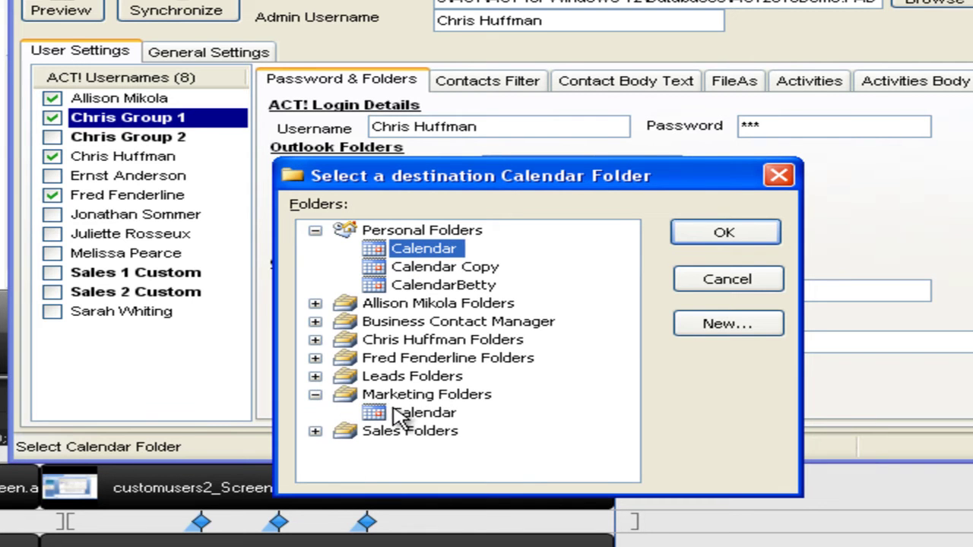
left_click(402, 413)
left_click(730, 234)
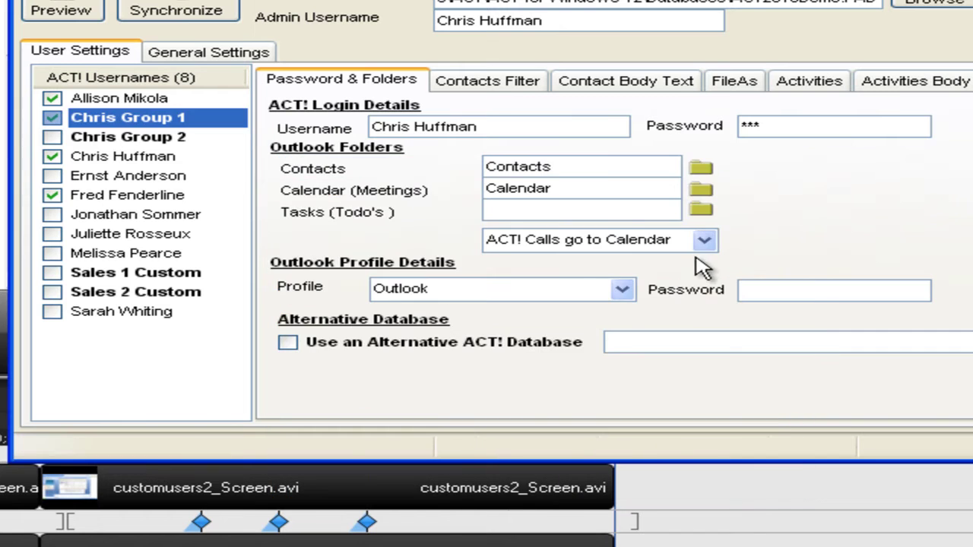
left_click(700, 215)
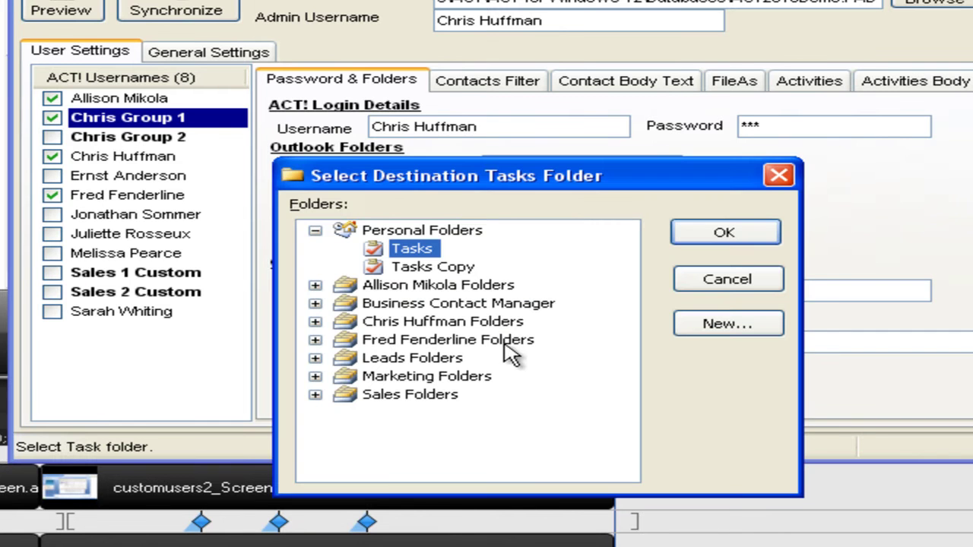
left_click(314, 376)
left_click(389, 397)
left_click(698, 234)
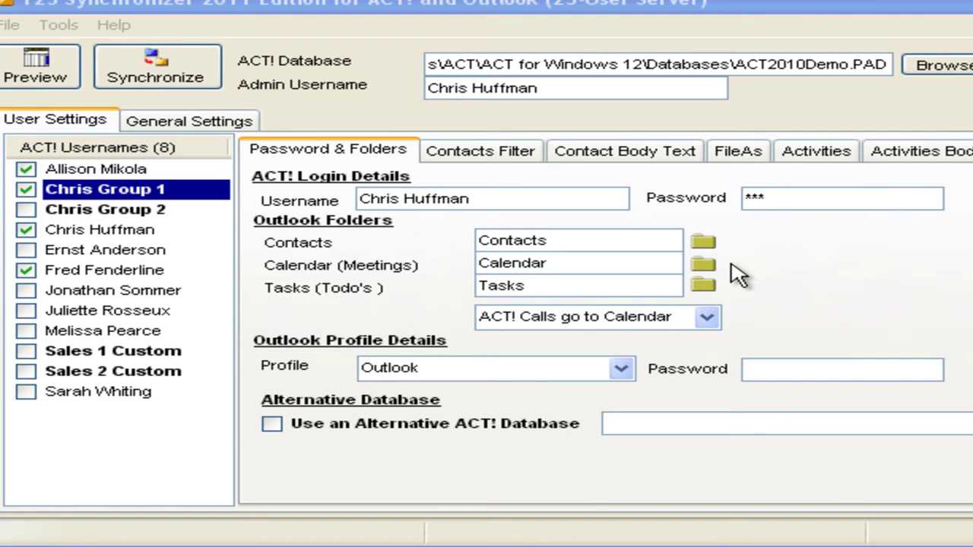
Set the Group 1 custom user's contacts filter to Process Group with the TechONE Seminar group.
left_click(458, 152)
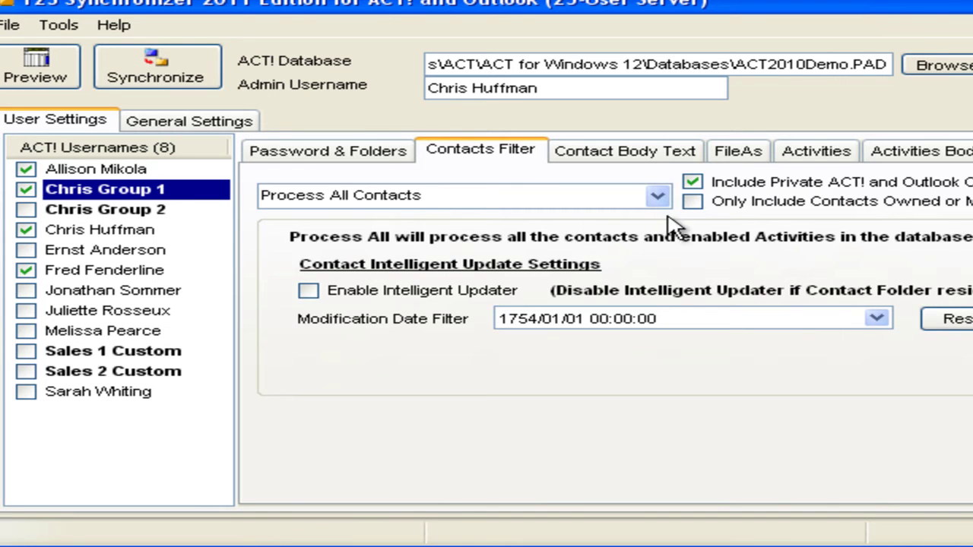
left_click(658, 196)
left_click(532, 252)
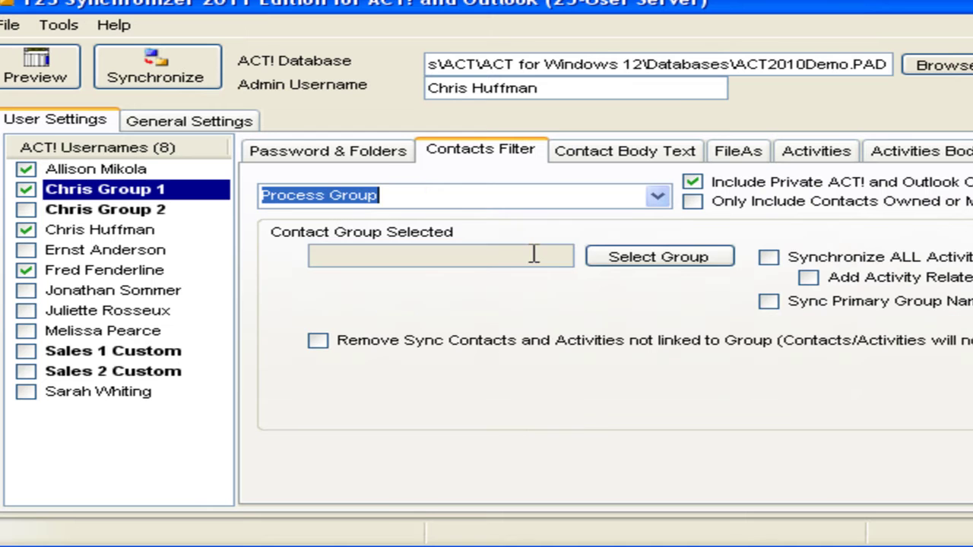
left_click(658, 259)
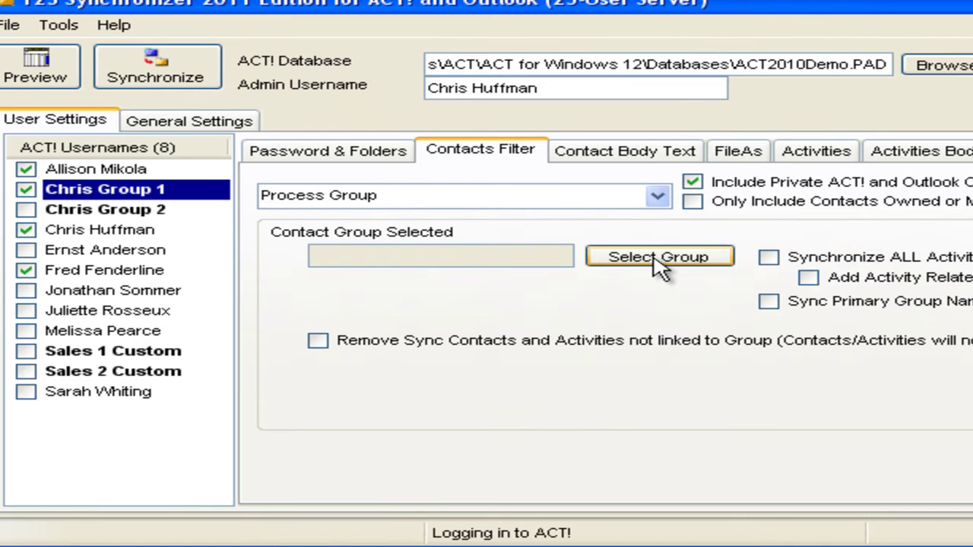
left_click_drag(461, 380, 458, 445)
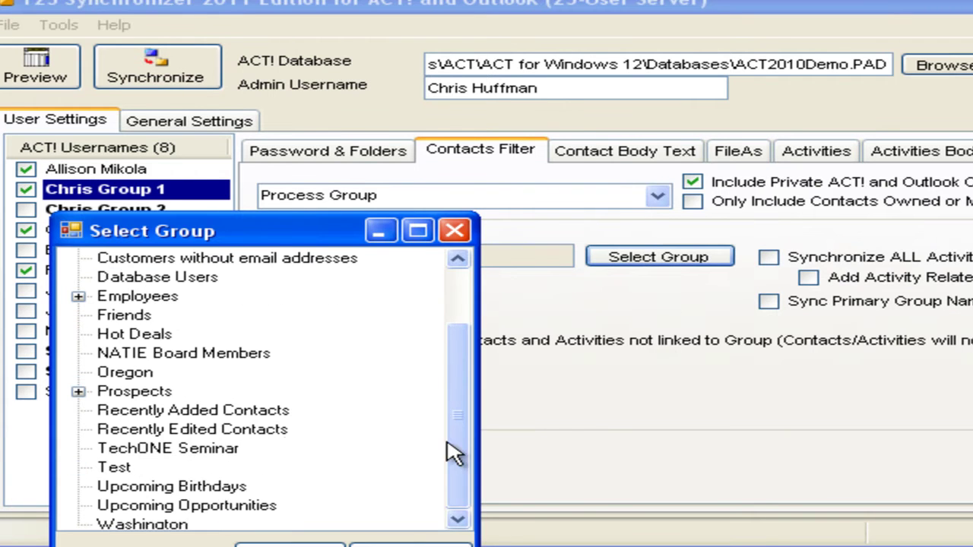
left_click(211, 454)
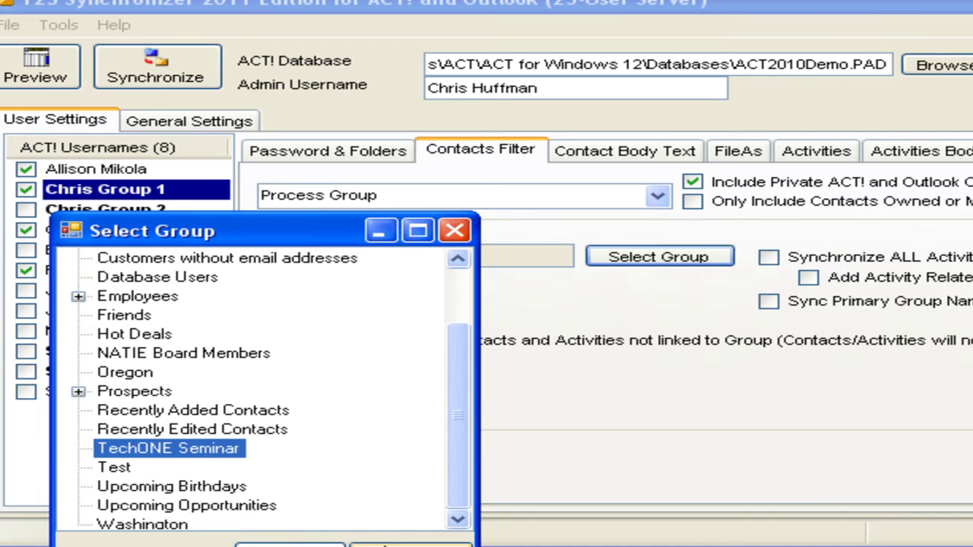
left_click(383, 545)
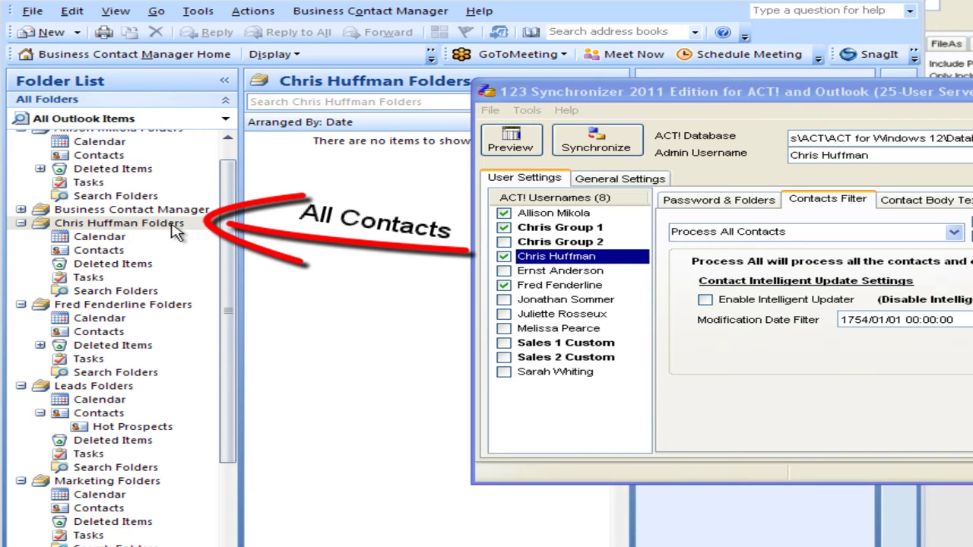
Assign Sales.pad from the ACT for Windows 9 Databases folder as the Sales 1 Custom user's alternative ACT! database.
left_click(527, 228)
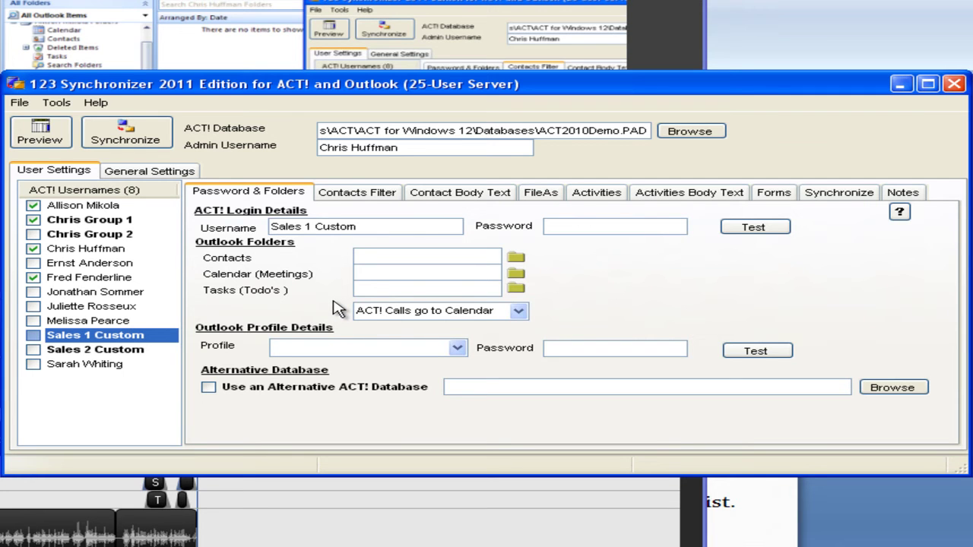
left_click(890, 387)
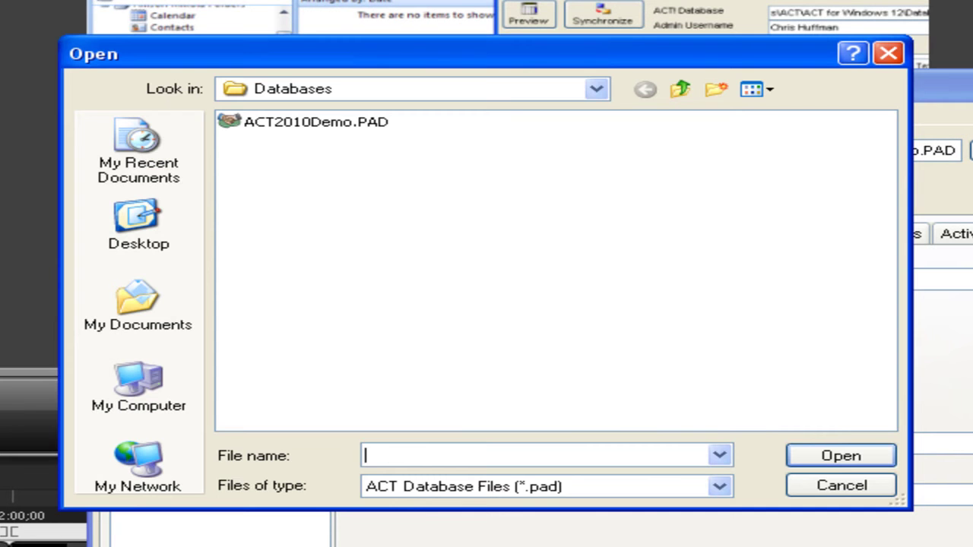
left_click(599, 93)
left_click(598, 91)
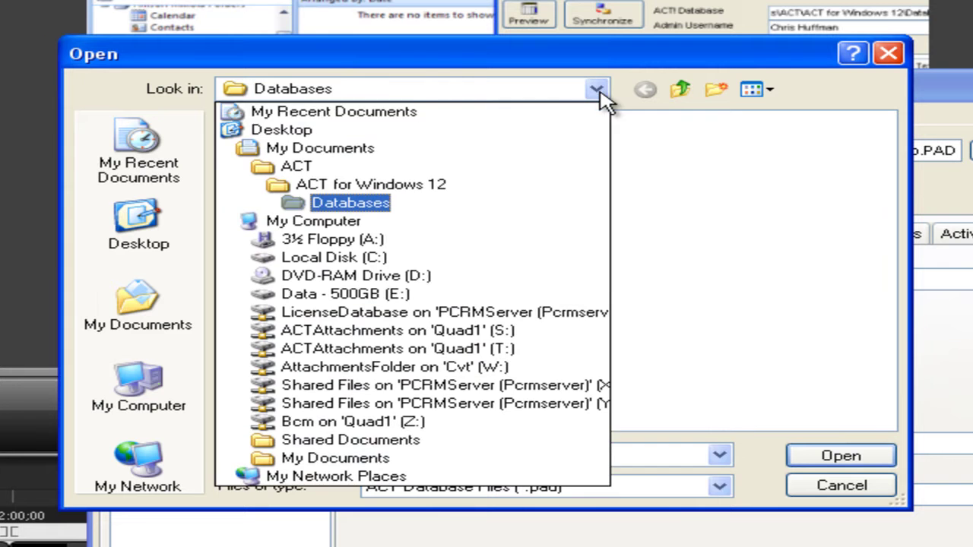
left_click(328, 172)
double_click(319, 126)
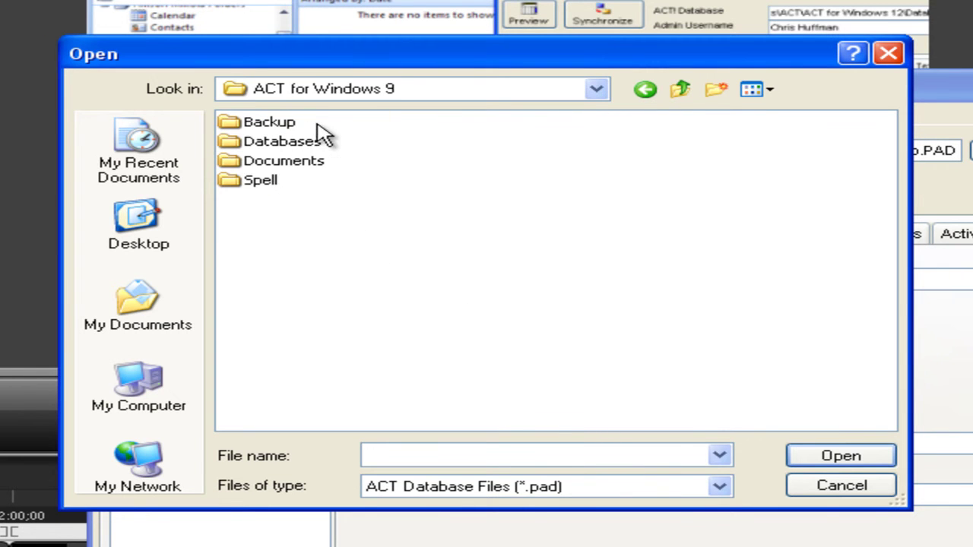
double_click(275, 143)
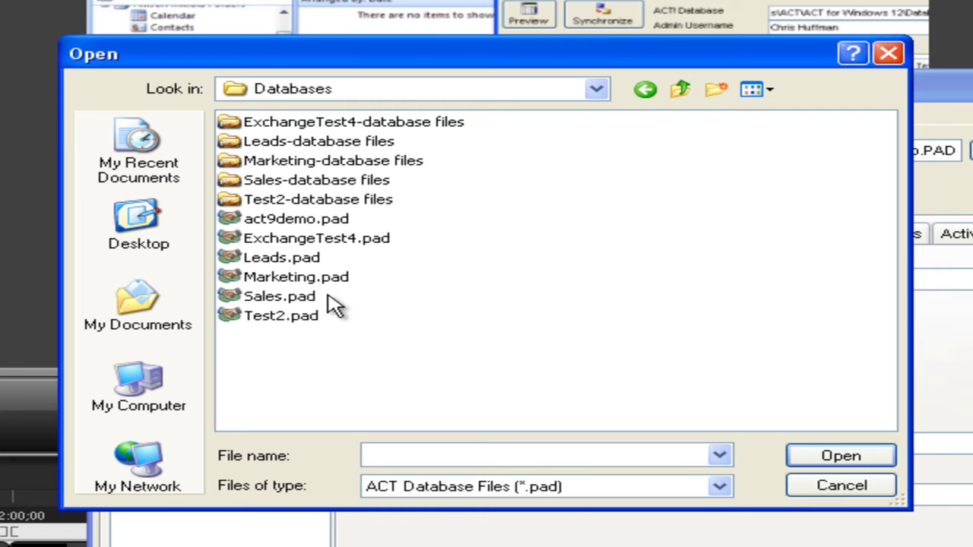
left_click(295, 298)
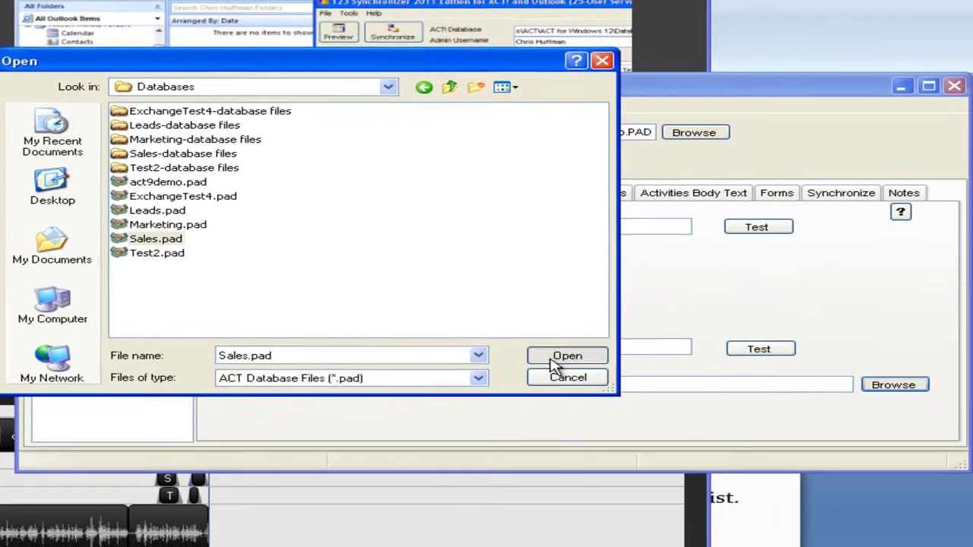
left_click(840, 455)
Enter the Sales 1 Custom user's ACT! login with username Sales and the account password, and test the login.
left_click(310, 354)
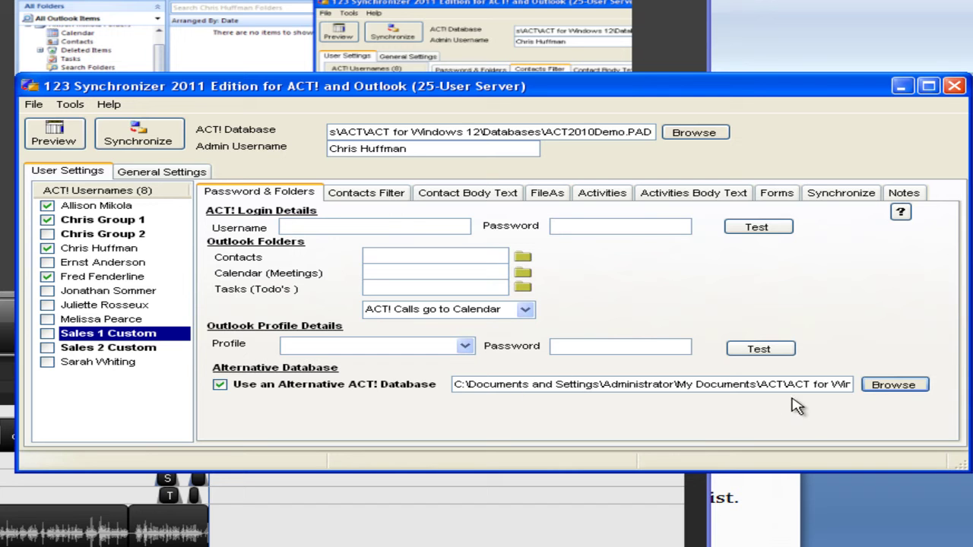
left_click(448, 228)
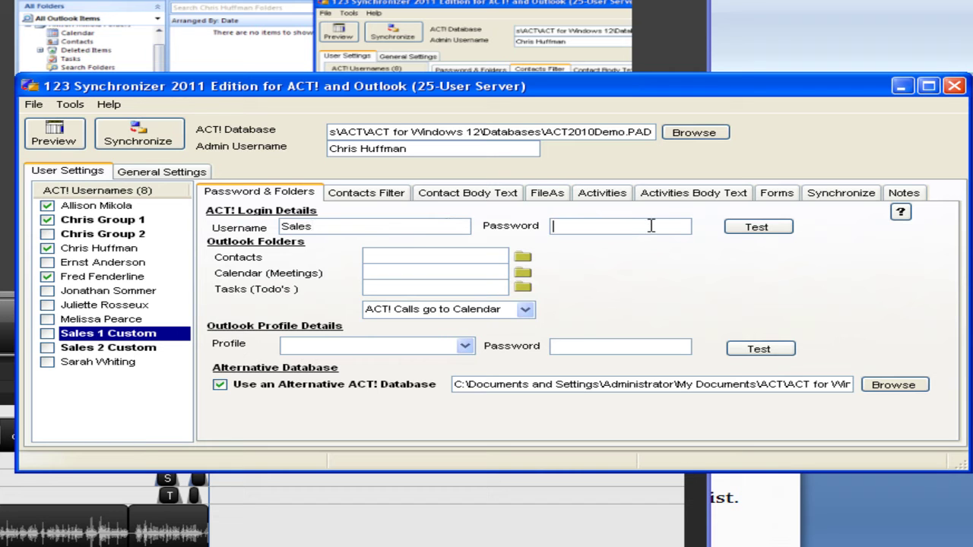
left_click(770, 231)
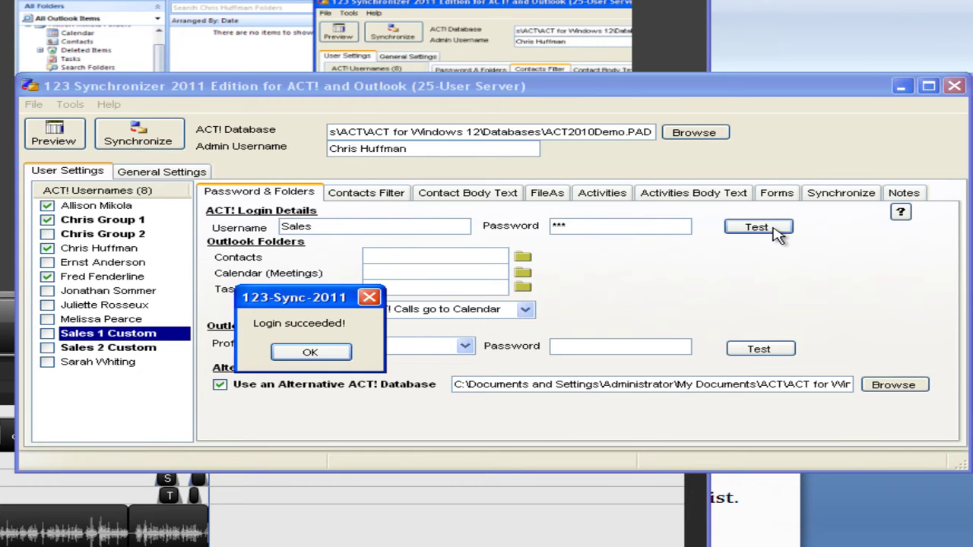
left_click(339, 351)
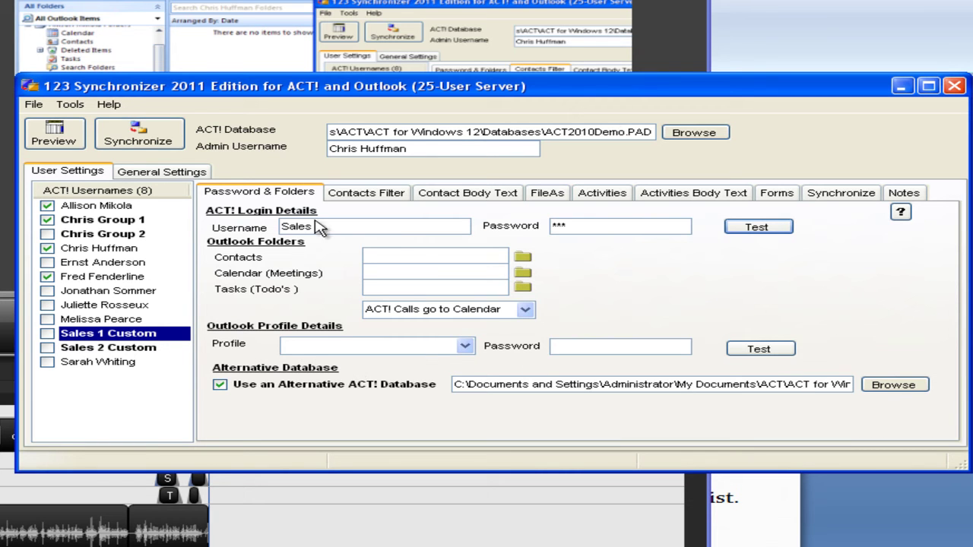
Enable the Sales 1 Custom user and set its Outlook contacts folder to California Contacts under Western Contacts in Sales Folders.
left_click(47, 334)
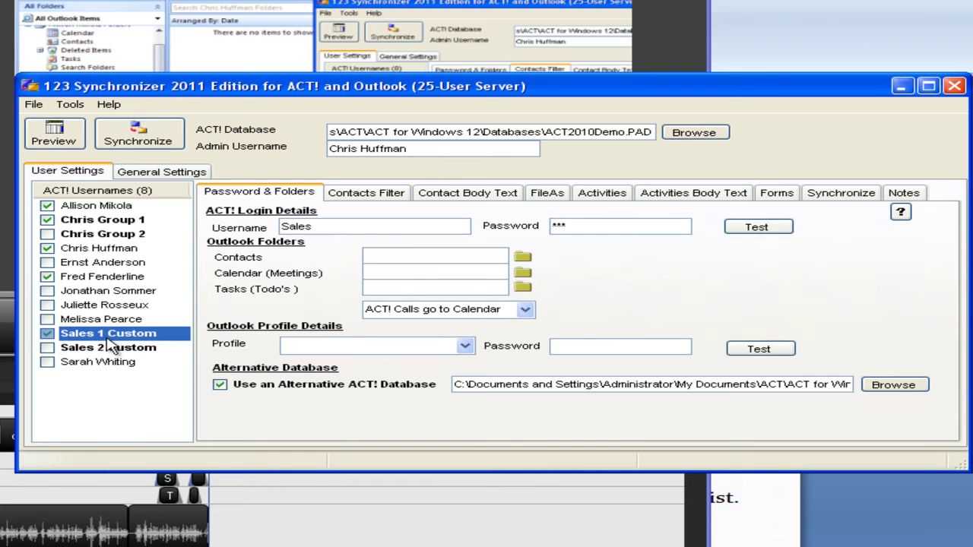
left_click(523, 263)
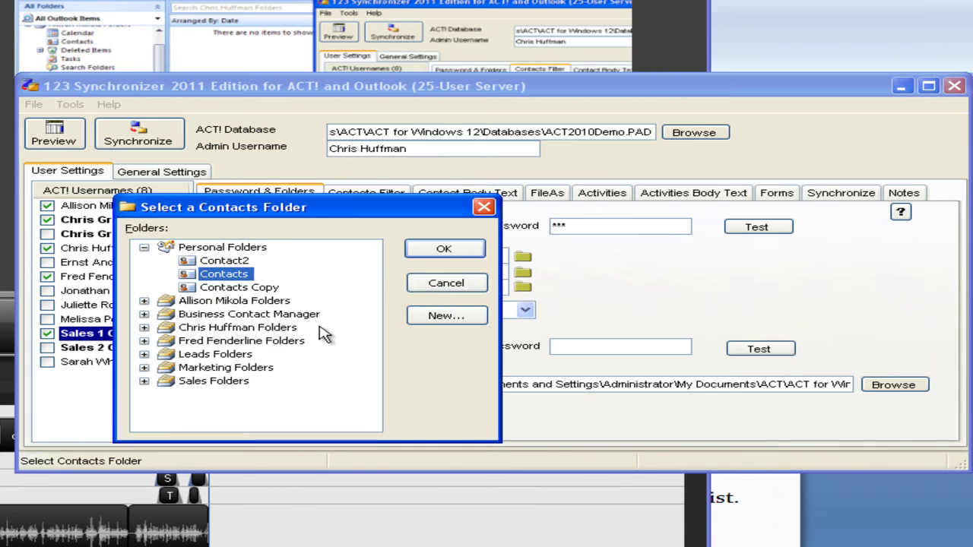
left_click(143, 381)
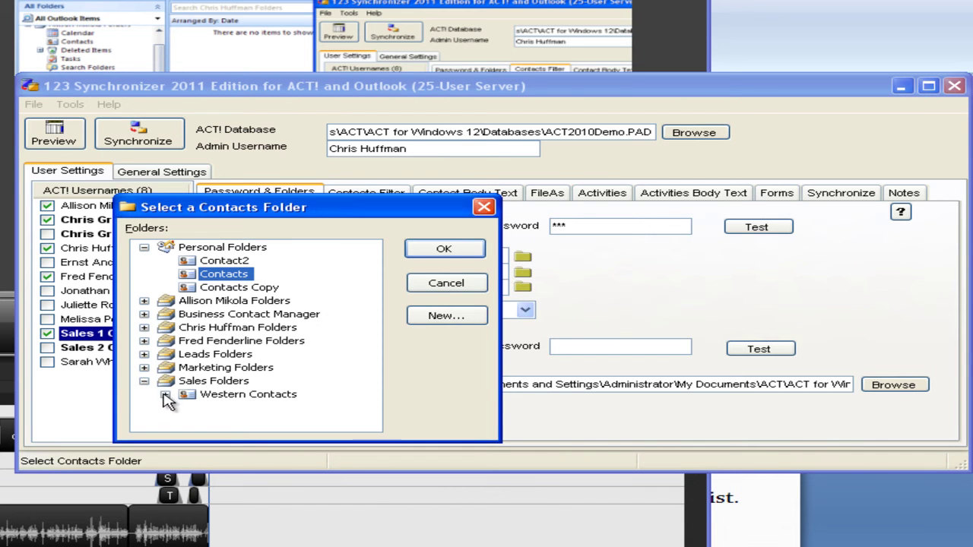
left_click(165, 393)
left_click(246, 397)
left_click(444, 248)
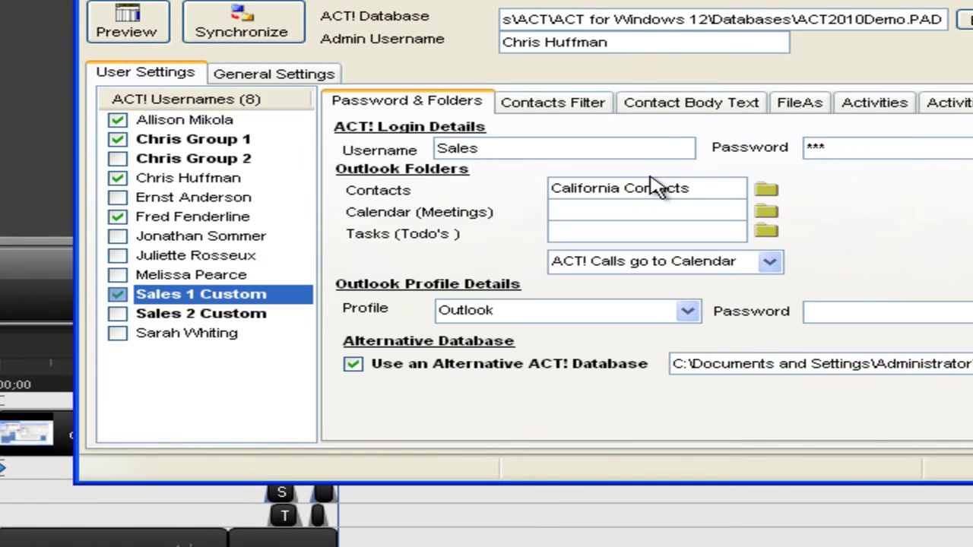
Set the Sales 1 Custom user's calendar folder to California Calendar under Western Calendar in Sales Folders.
left_click(765, 213)
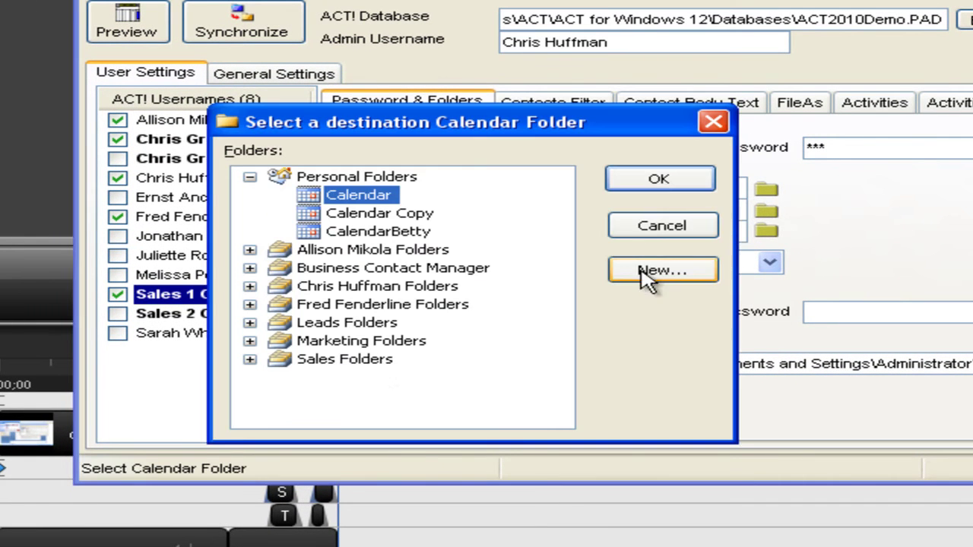
left_click(250, 359)
left_click(279, 378)
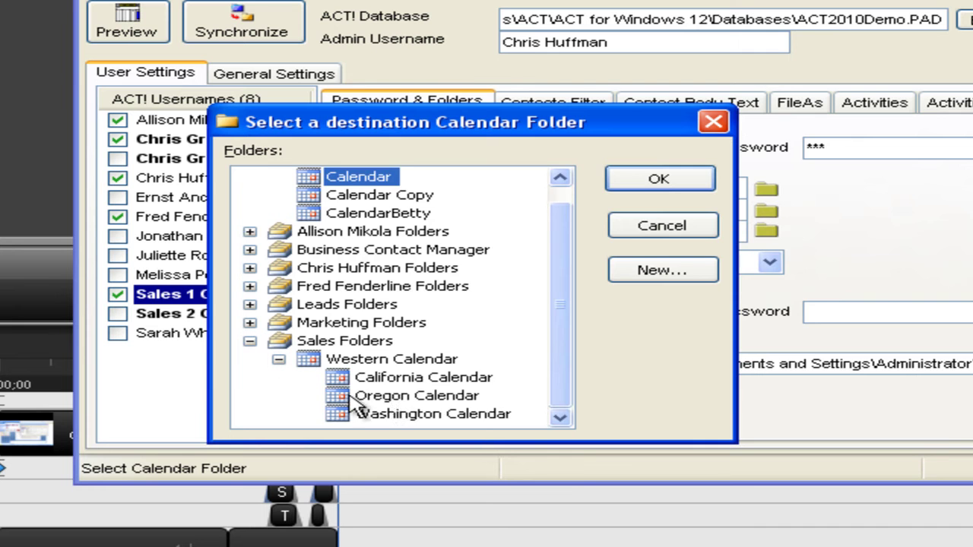
left_click(401, 379)
left_click(658, 181)
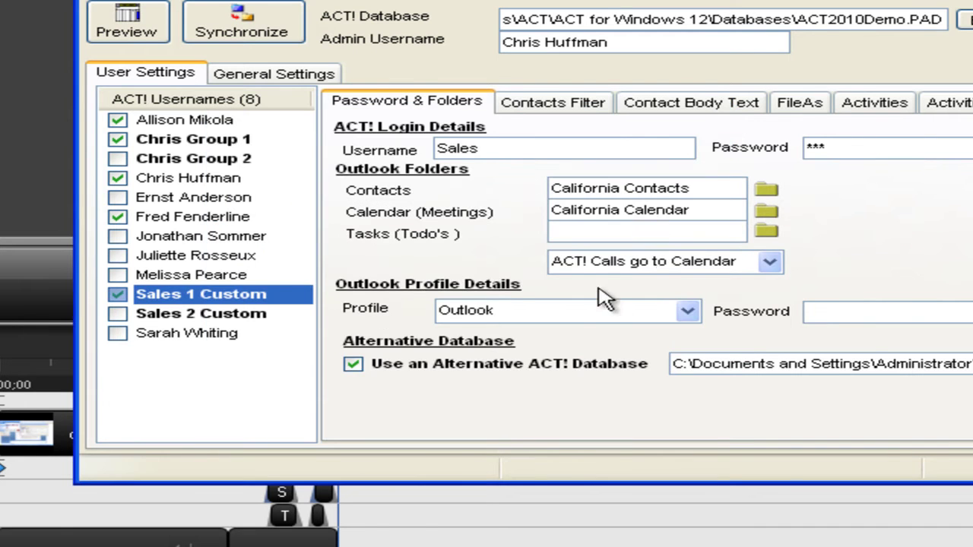
Set the Sales 1 Custom user's tasks folder to California Tasks under Western Tasks in Sales Folders.
left_click(766, 230)
left_click(250, 341)
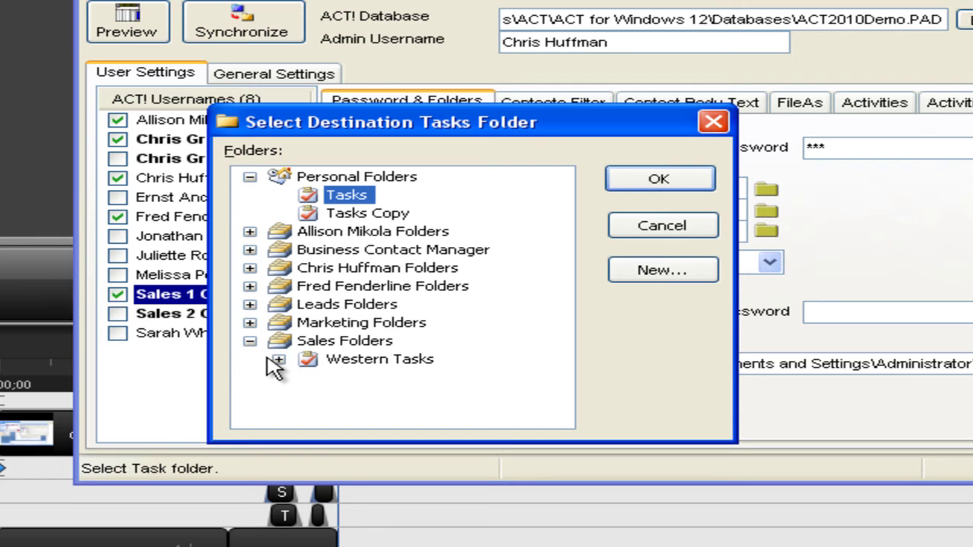
left_click(279, 359)
left_click(401, 377)
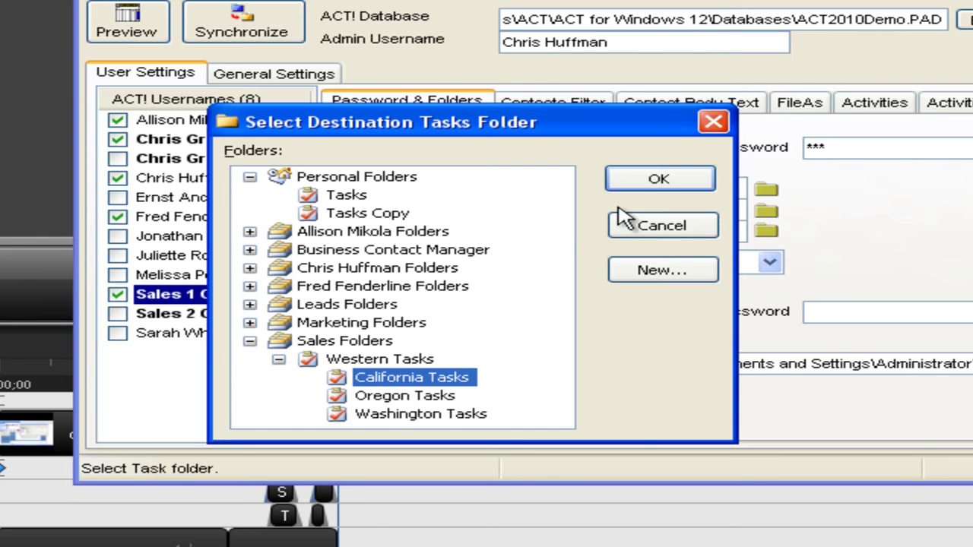
left_click(656, 181)
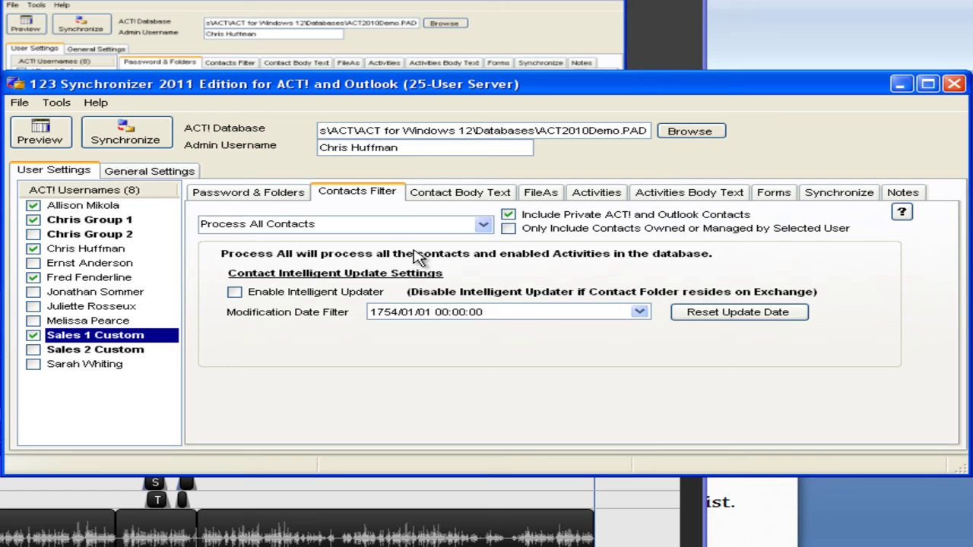
Set the Sales 1 Custom user's contacts filter to Process Group with the California group under Western.
left_click(483, 224)
left_click(369, 265)
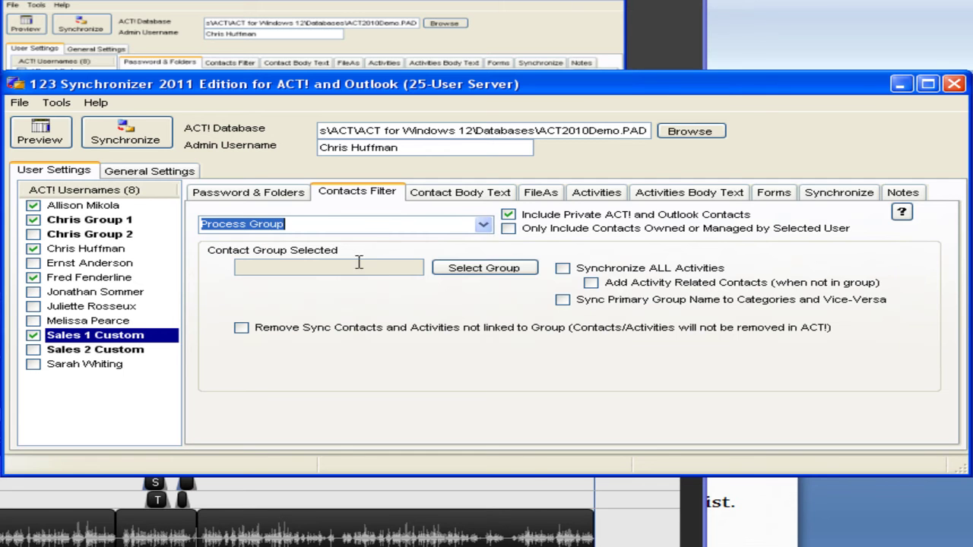
left_click(461, 272)
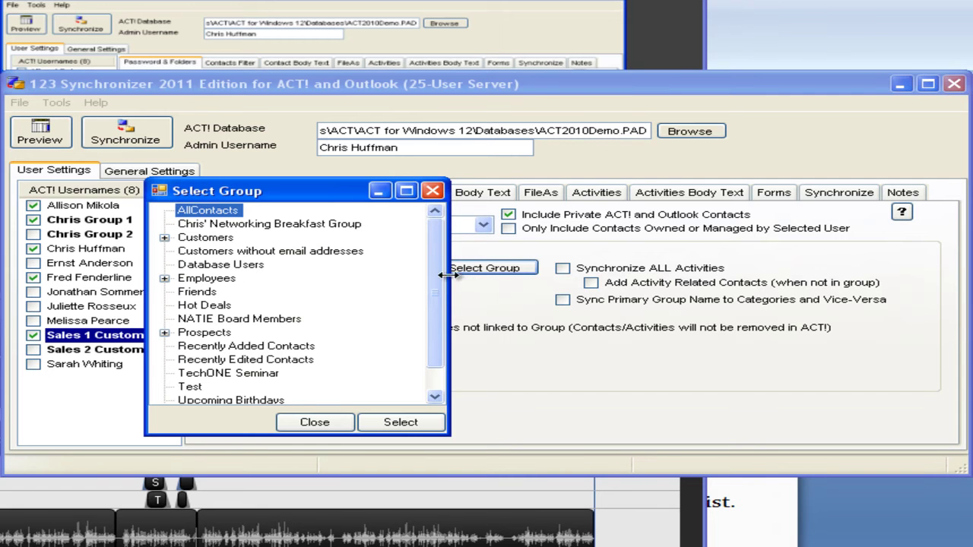
left_click_drag(435, 274, 434, 317)
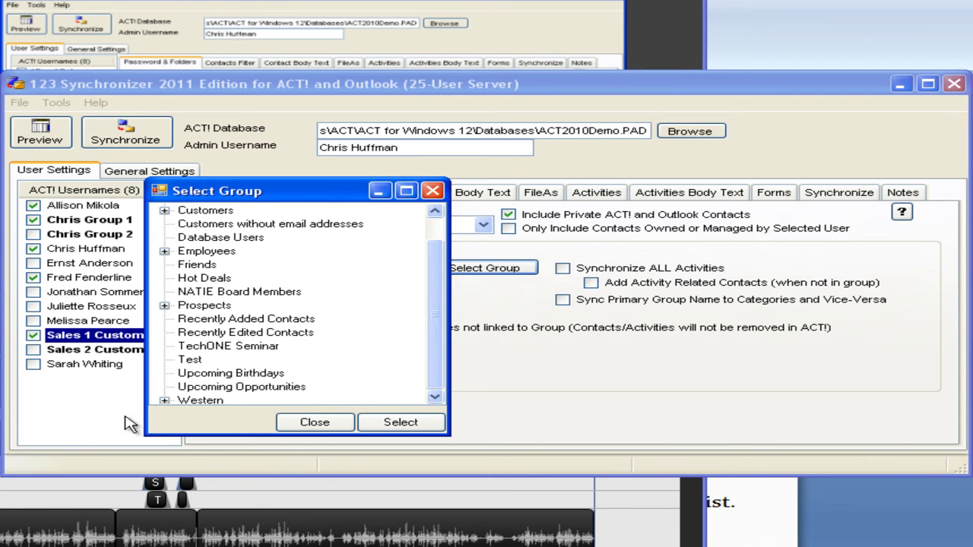
left_click(164, 400)
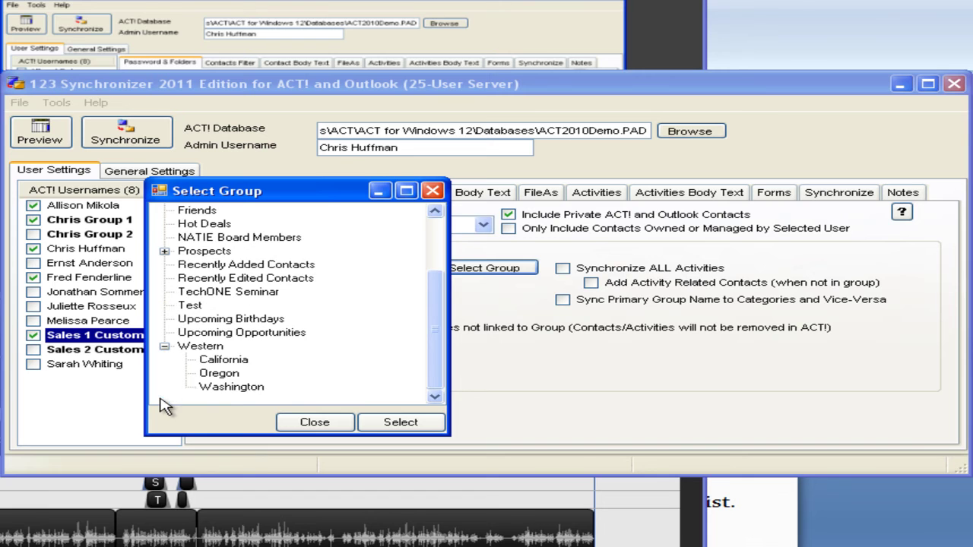
left_click(225, 362)
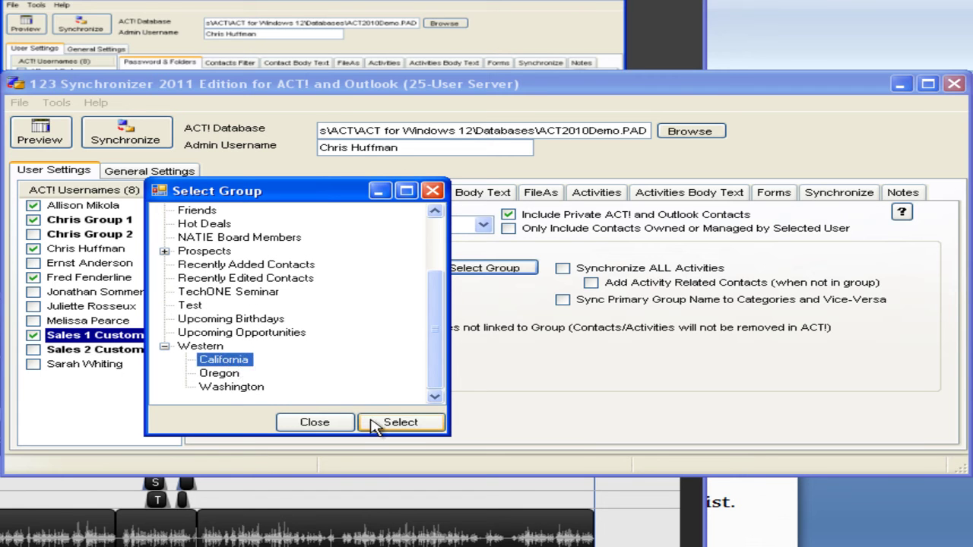
left_click(400, 423)
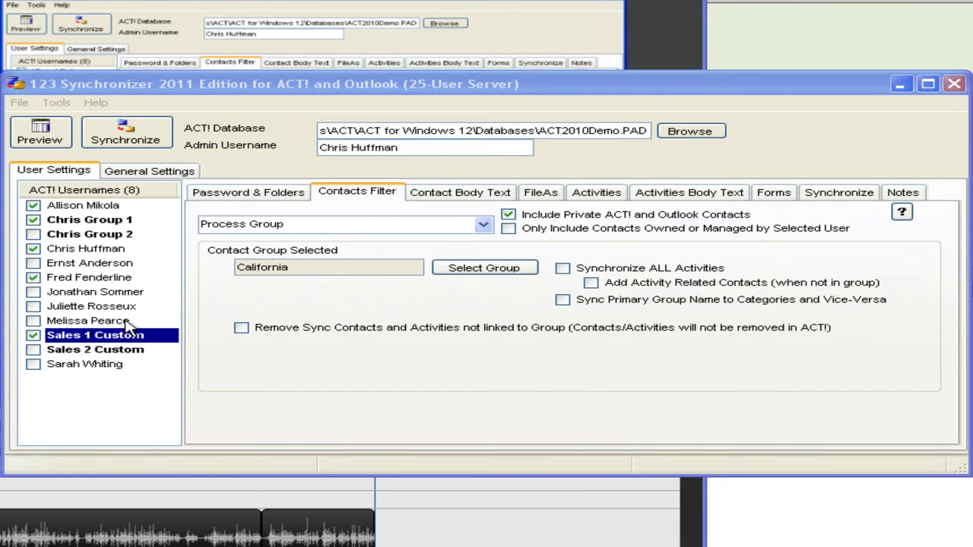
Start a synchronization and remove every user except the Group 1 custom user from the processing list.
left_click(97, 221)
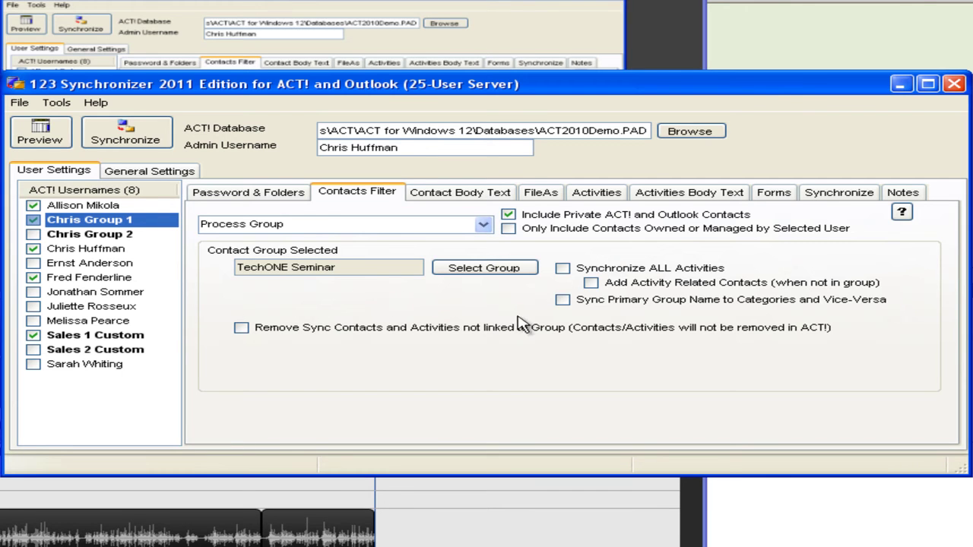
left_click(141, 144)
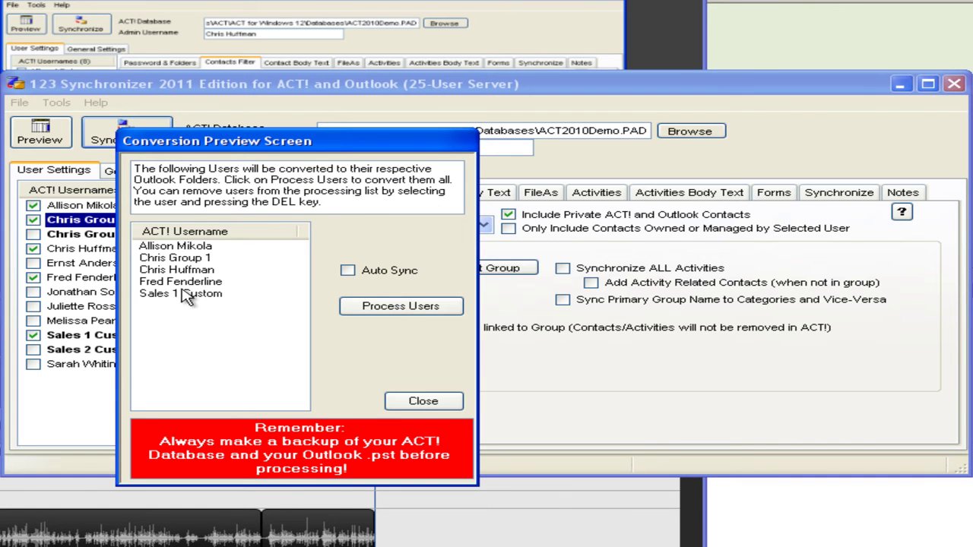
left_click(167, 246)
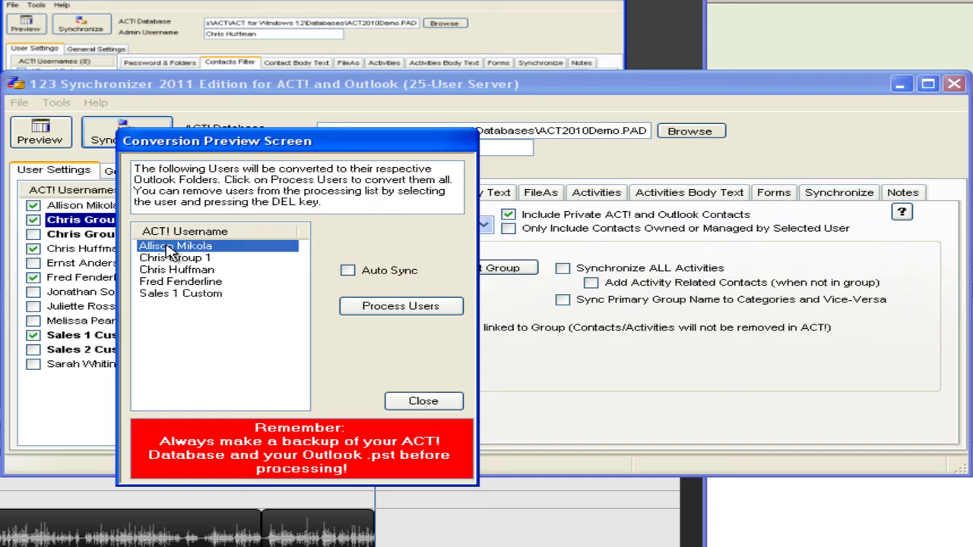
key("Delete")
left_click(168, 259)
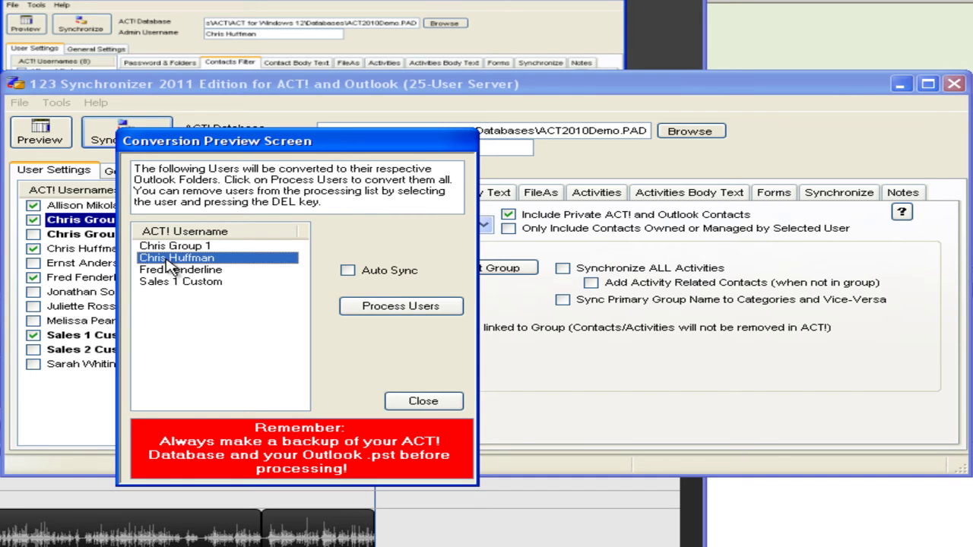
left_click(168, 283, "shift")
key("Delete")
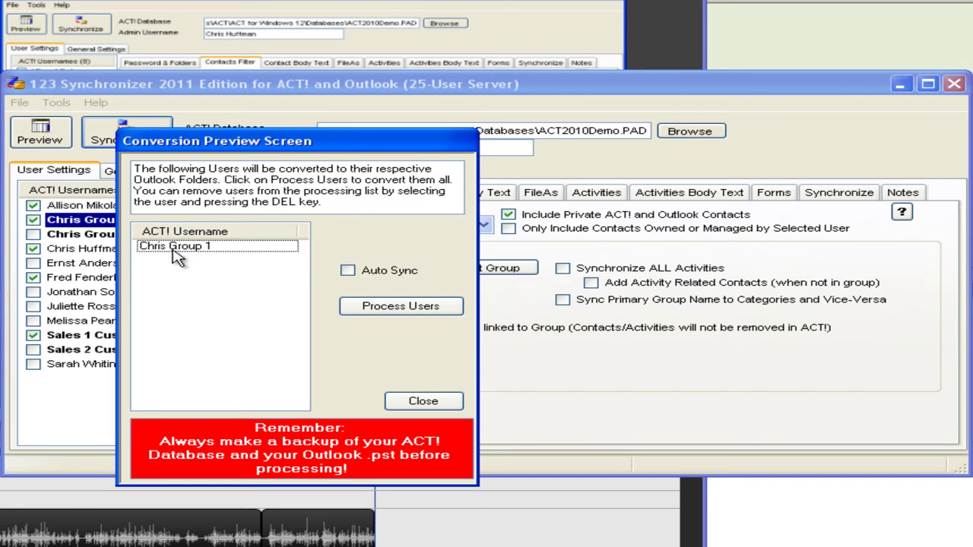
Process the Group 1 custom user's synchronization, then close the status and preview windows.
left_click(367, 310)
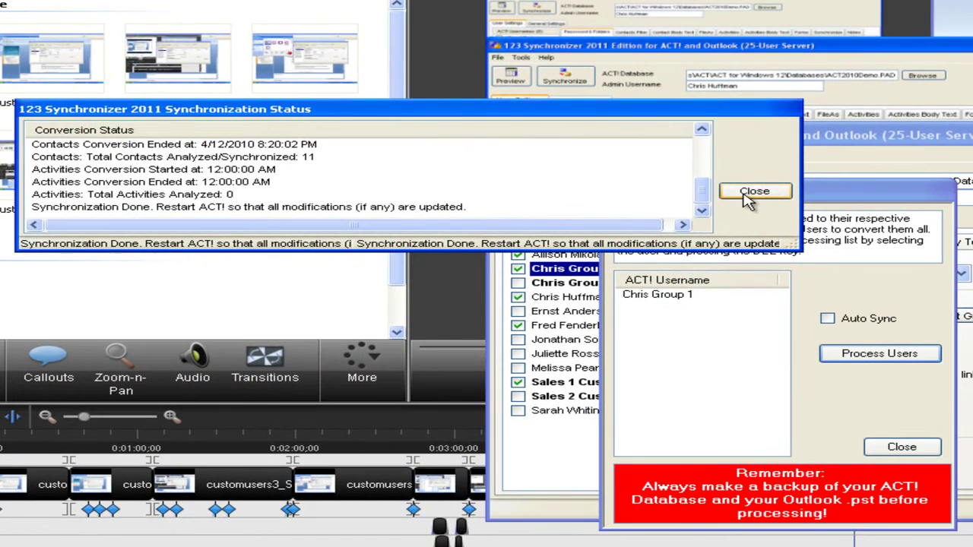
left_click(746, 196)
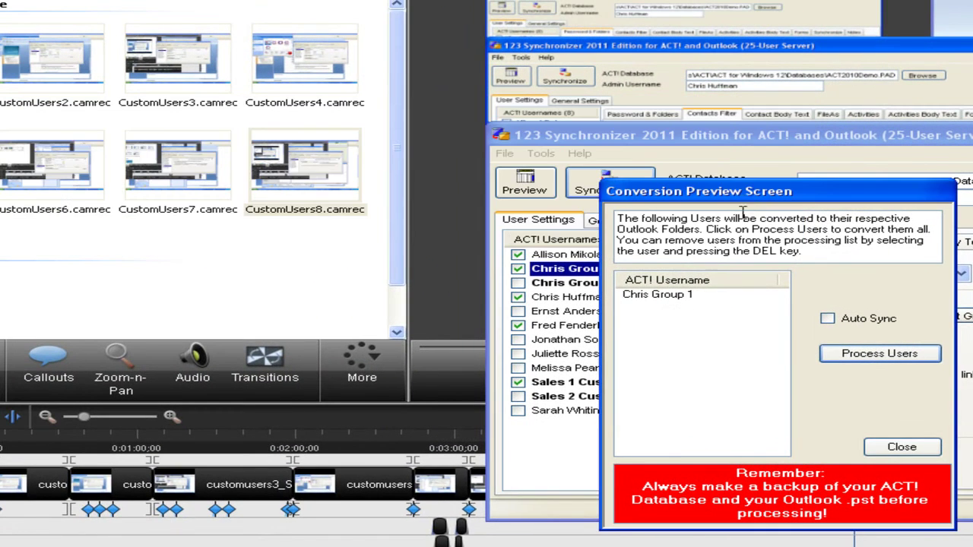
left_click(895, 447)
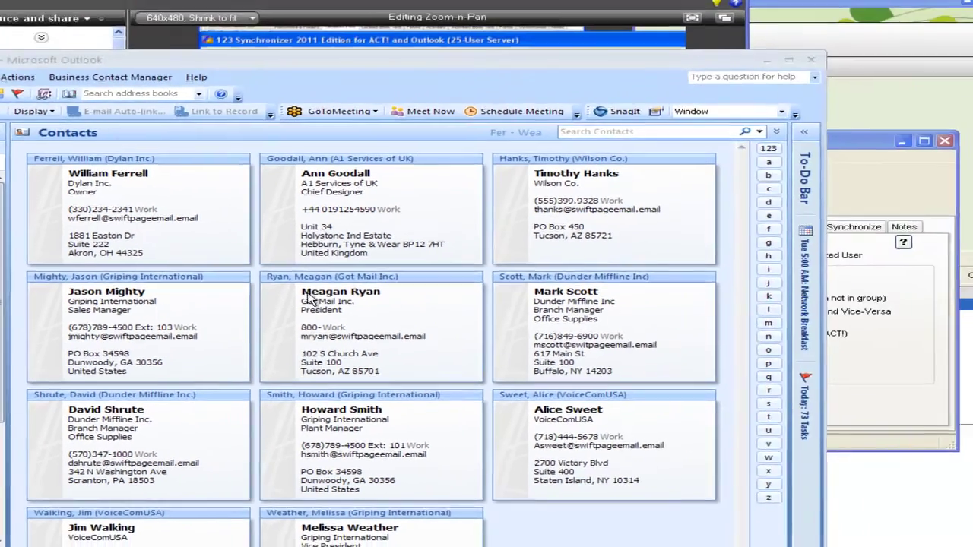
In Outlook's Marketing Folders contacts, open the Got Mail Inc. and A1 Services of UK contacts to examine their categories.
double_click(614, 284)
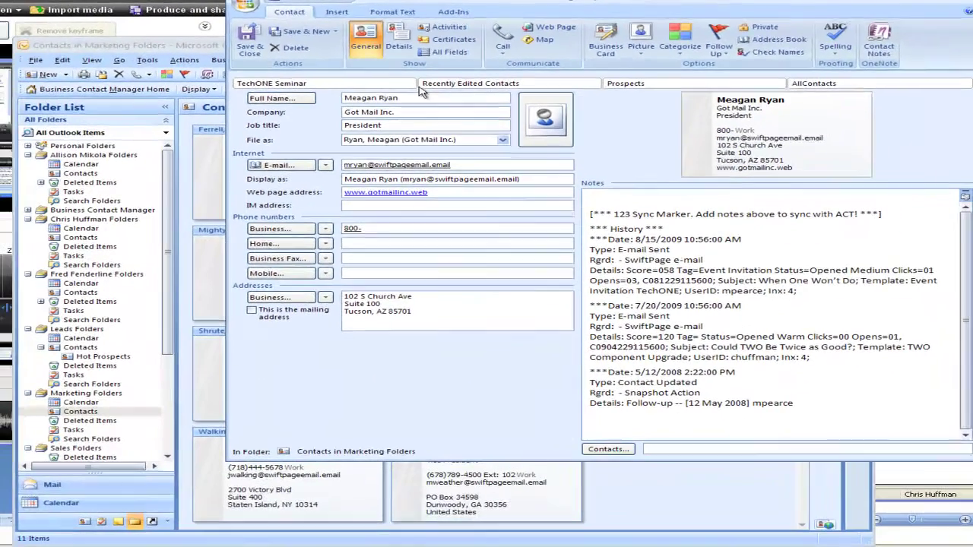
key("Escape")
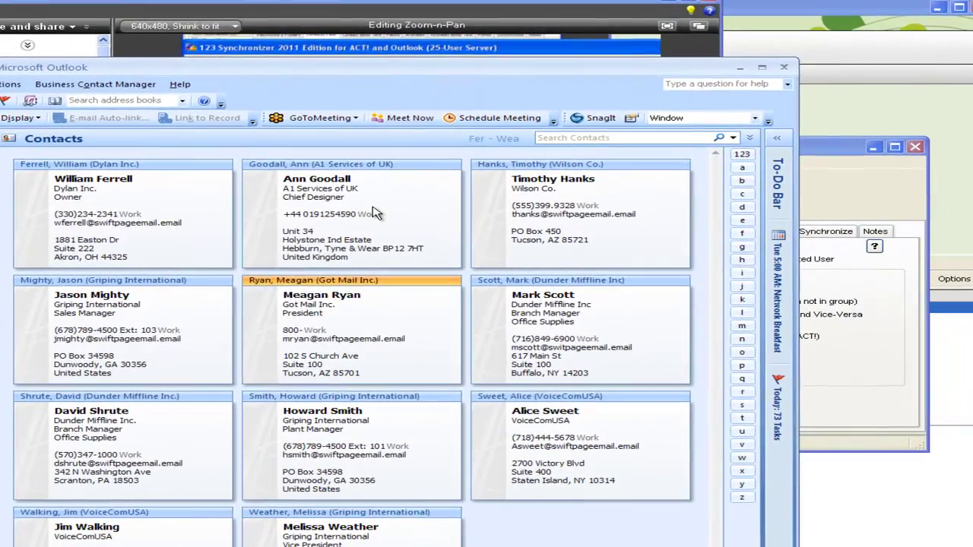
left_click(507, 172)
double_click(374, 214)
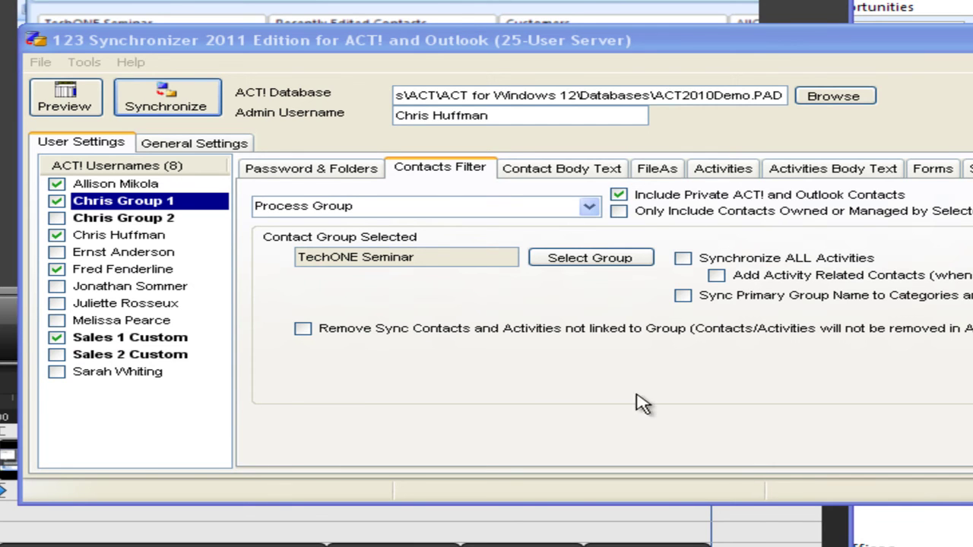
In 123 Synchronizer, enable Sync Primary Group Name to Categories and Vice-Versa for the Group 1 custom user and turn on Force Overwrite.
left_click(161, 207)
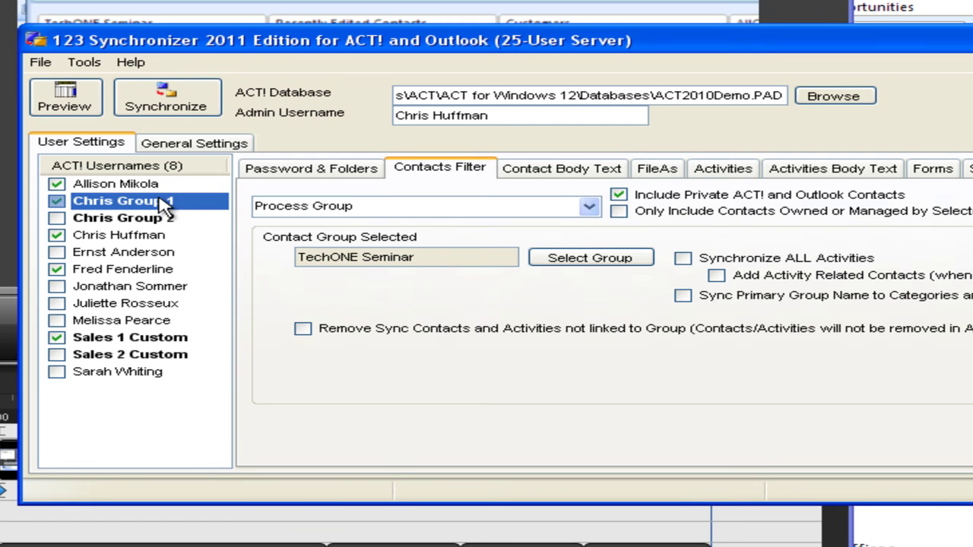
left_click(683, 297)
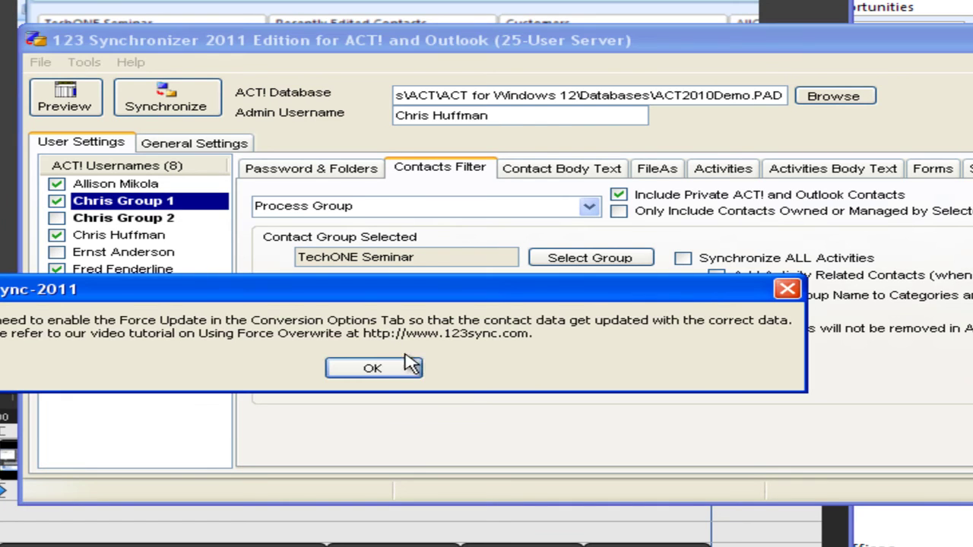
left_click(384, 371)
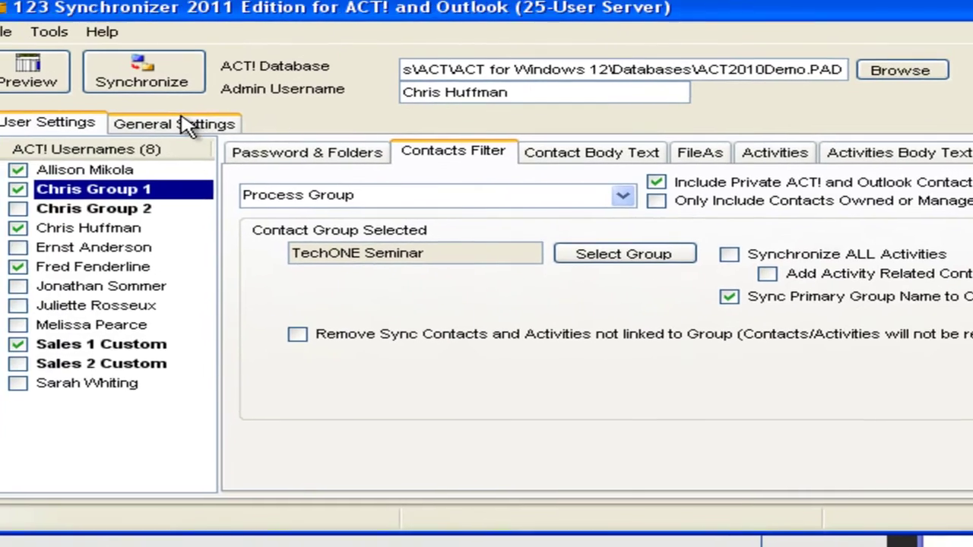
left_click(211, 130)
left_click(83, 233)
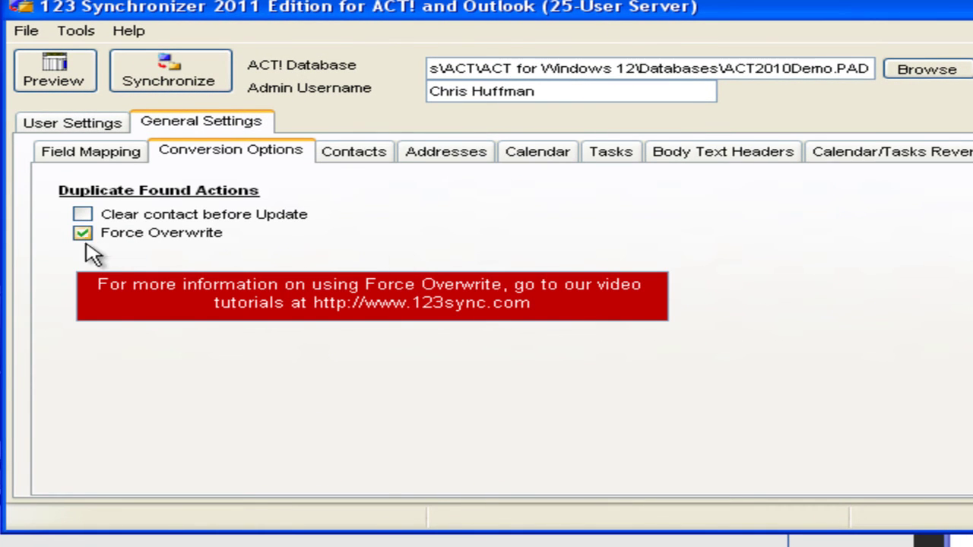
left_click(103, 129)
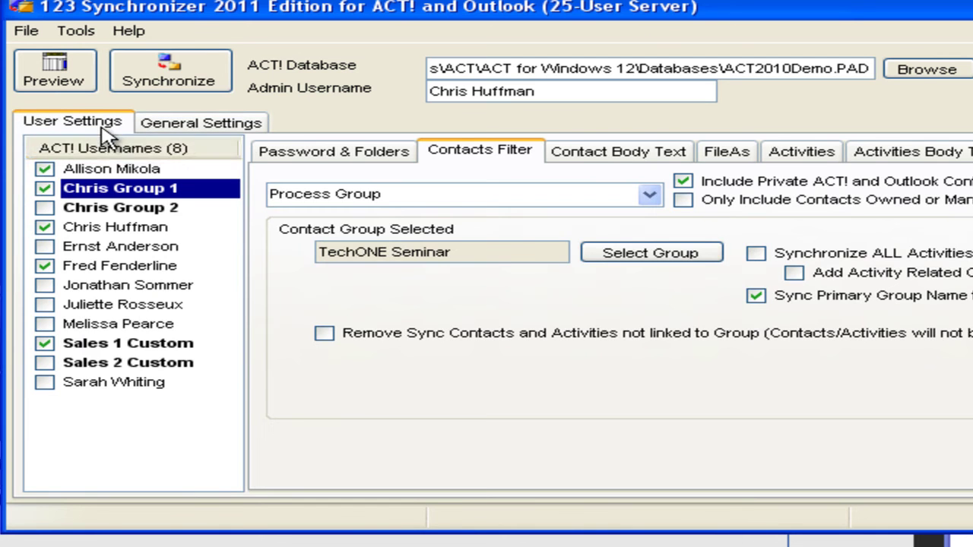
left_click(152, 126)
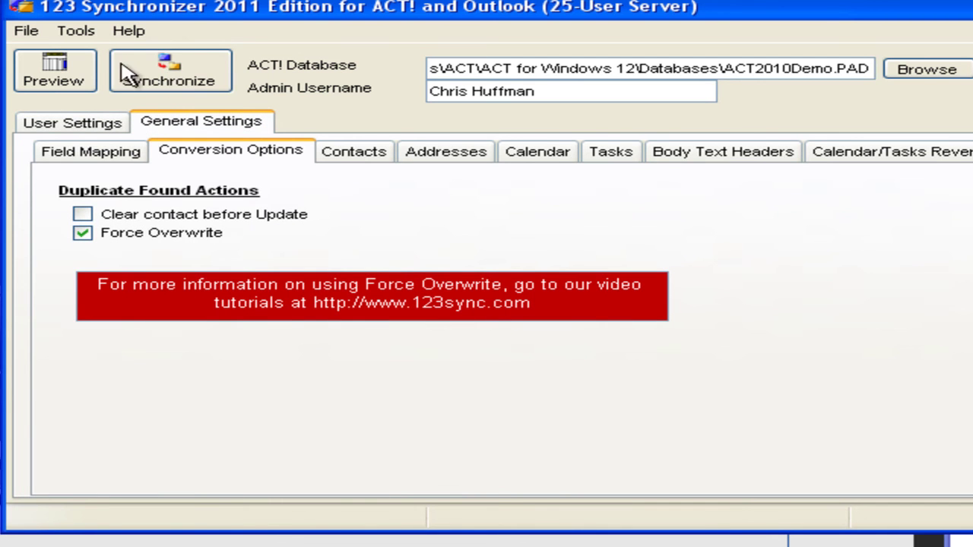
left_click(166, 72)
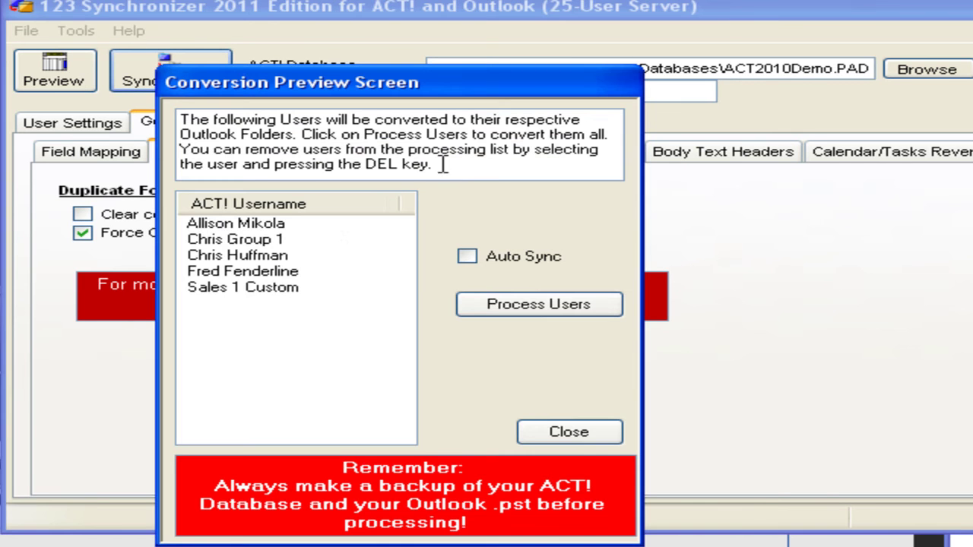
left_click(611, 440)
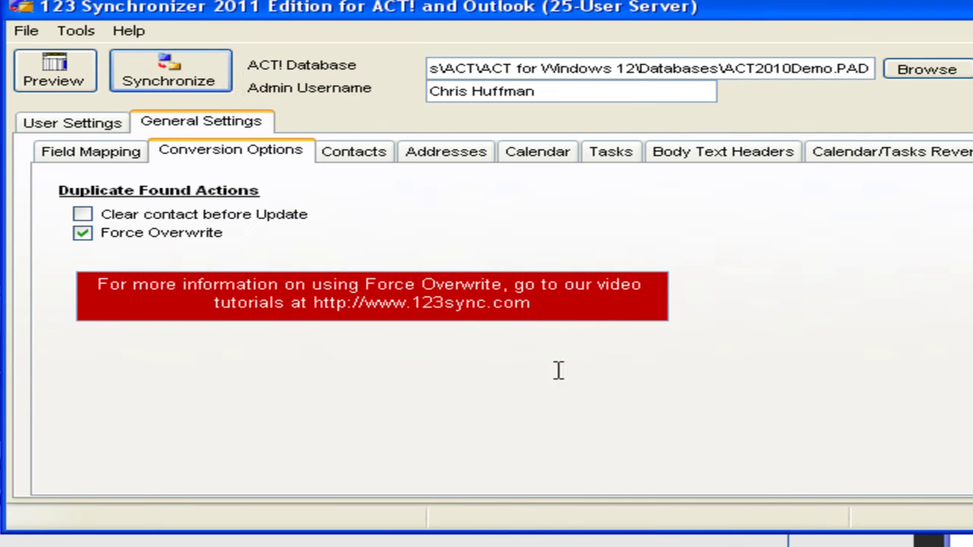
Run the synchronization for only the selected Group 1 custom user with Process Selected User.
left_click(87, 33)
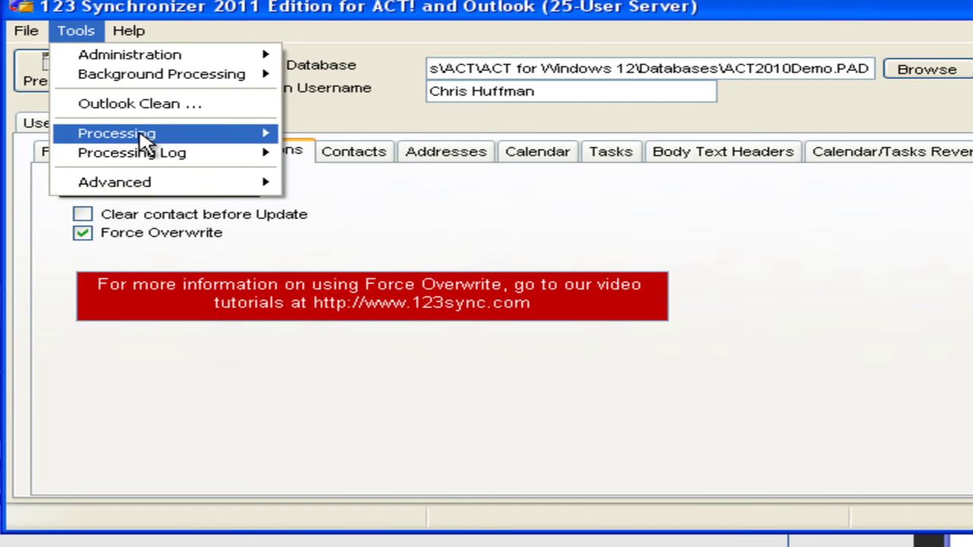
mouse_move(145, 141)
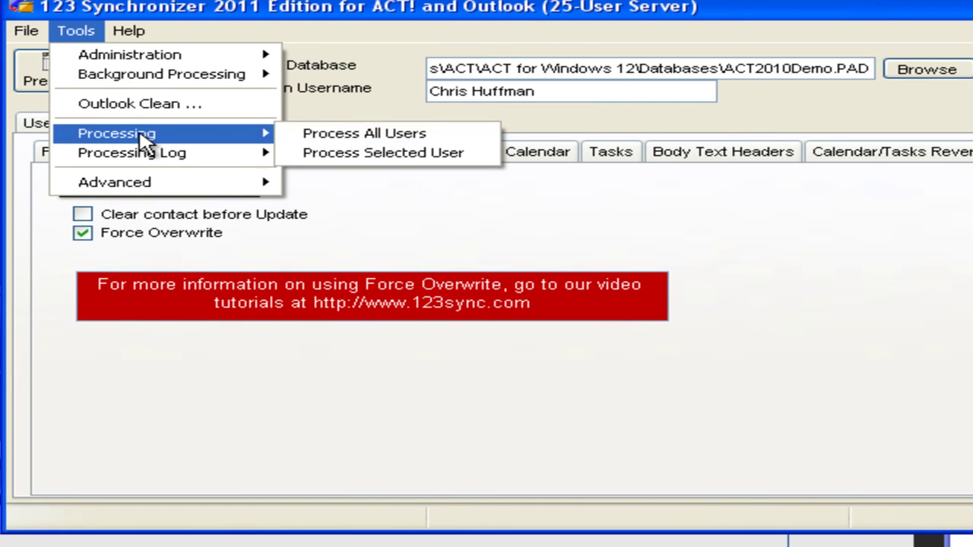
left_click(420, 155)
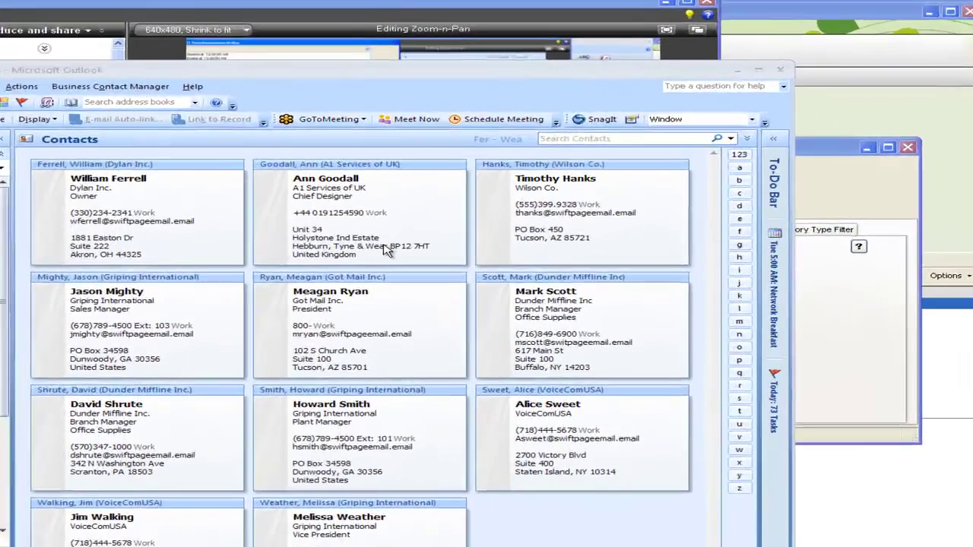
In Outlook's contacts, open the A1 Services of UK contact to examine its category.
left_click(467, 217)
double_click(375, 247)
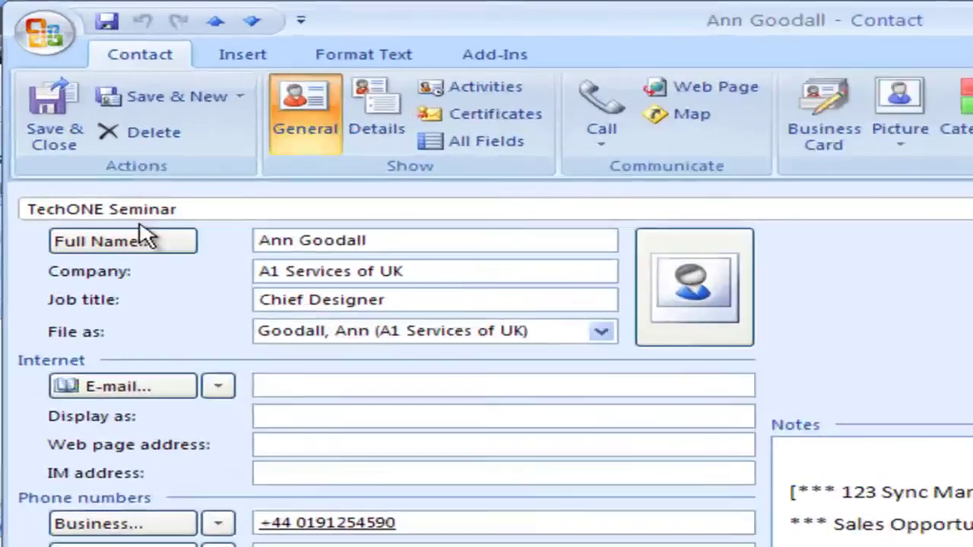